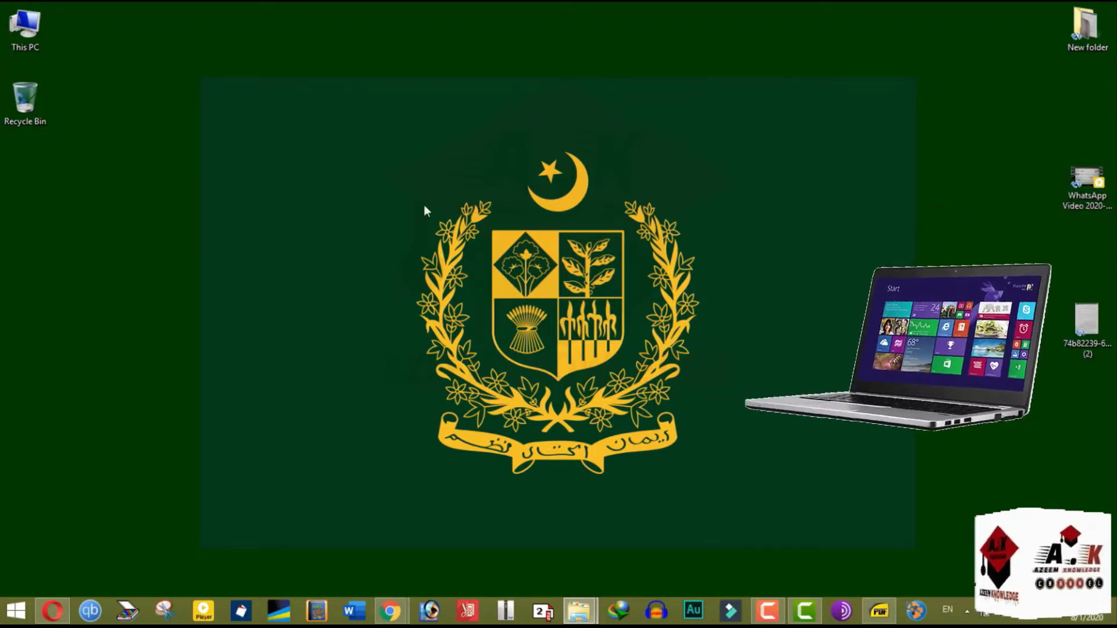
View This PC's system properties, then bring back Chrome's manycams results and open a blank tab.
right_click(33, 32)
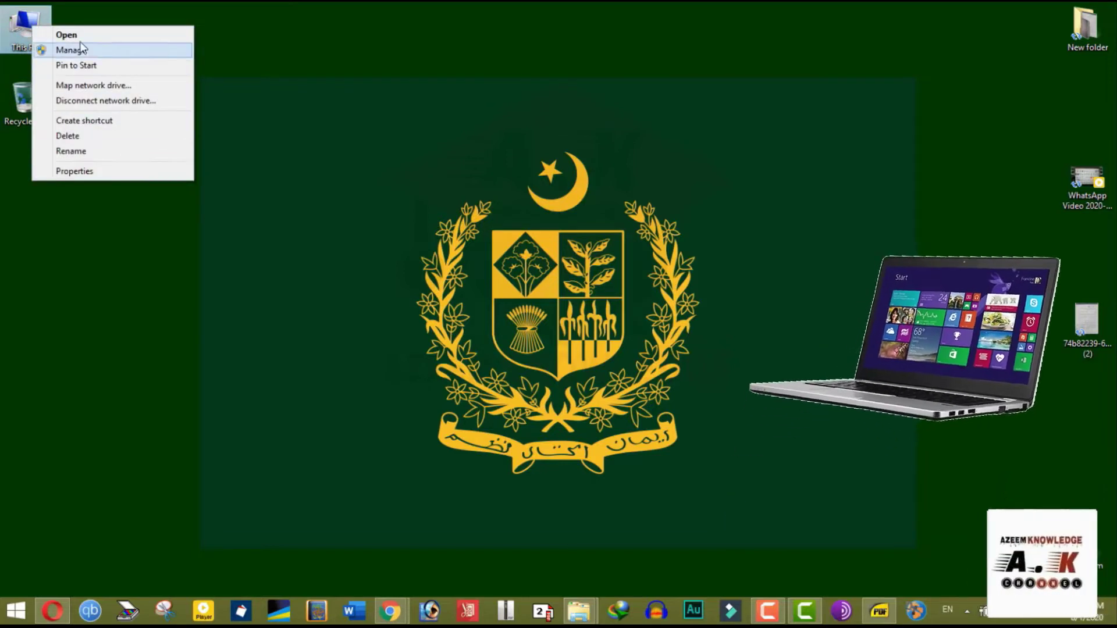
left_click(83, 171)
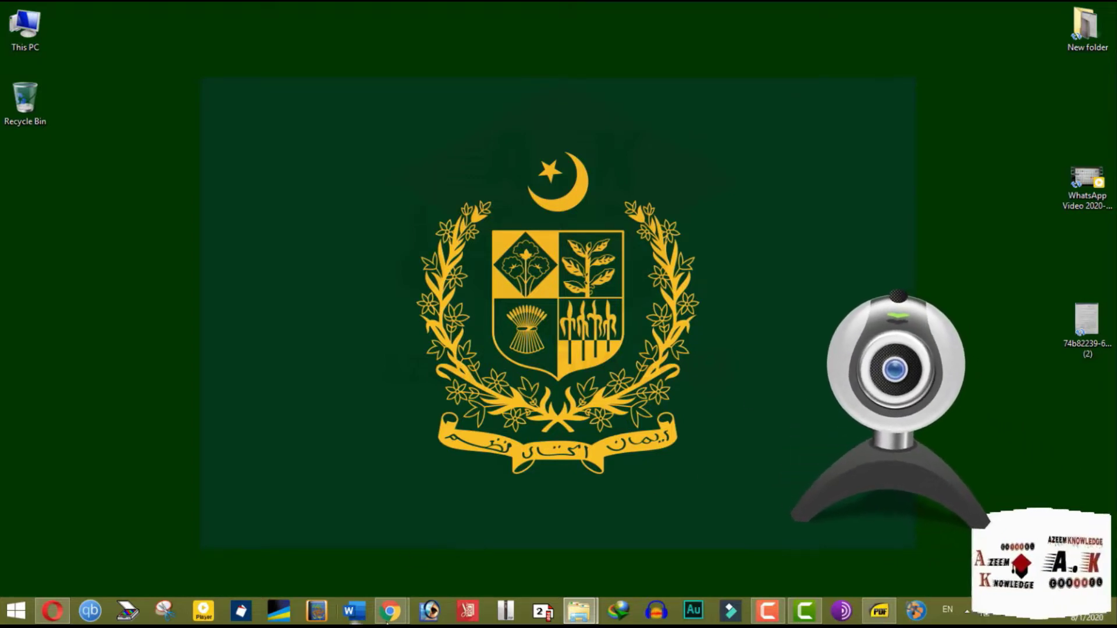
mouse_move(390, 590)
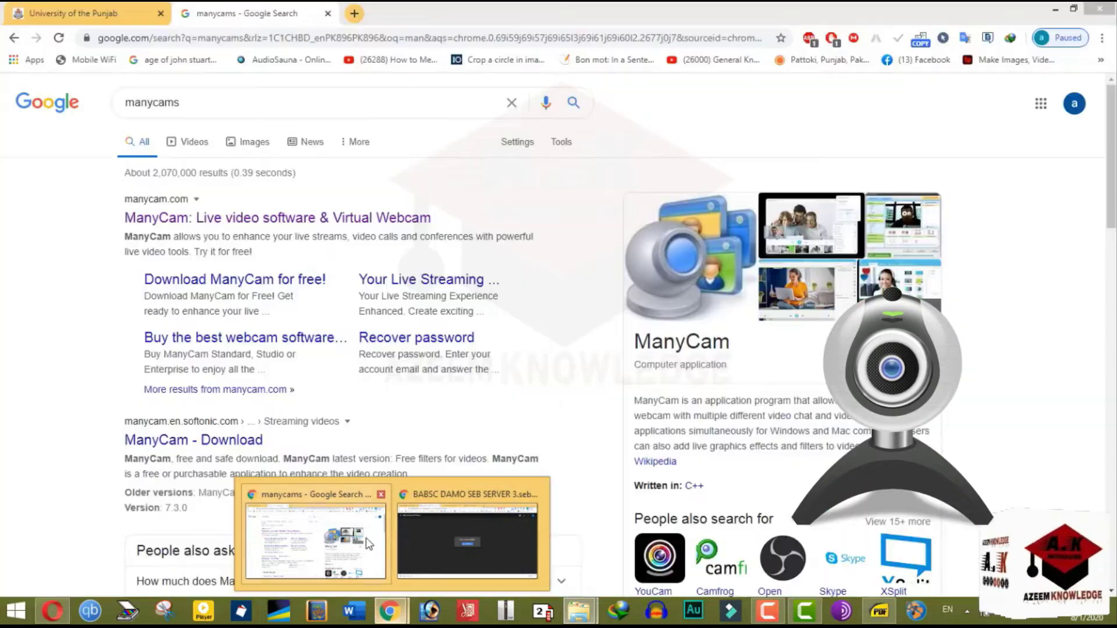
left_click(375, 546)
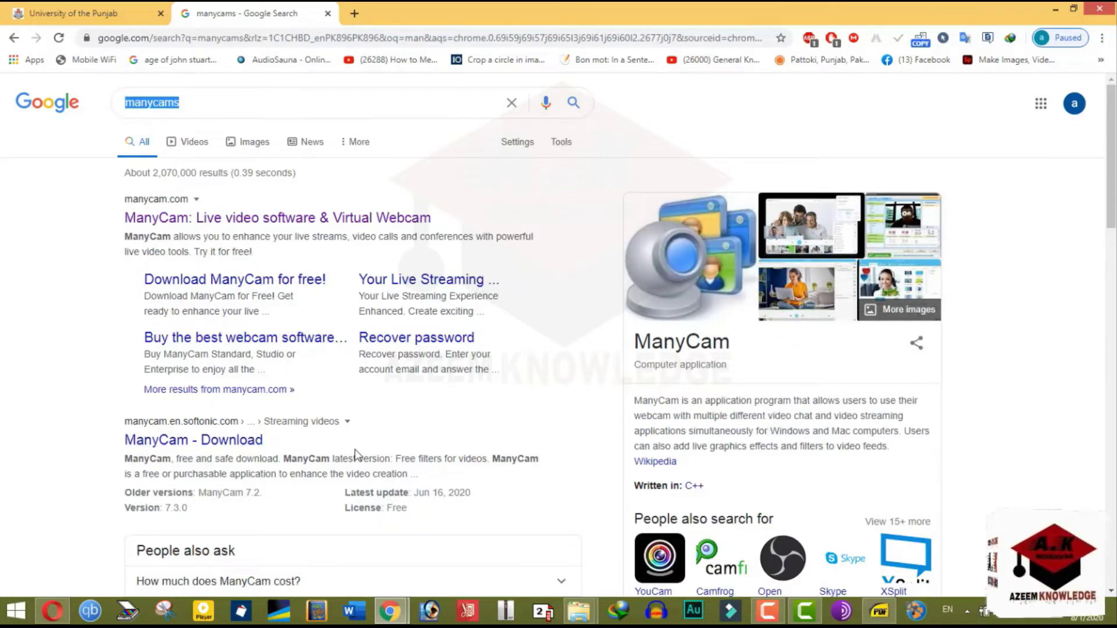
left_click(354, 9)
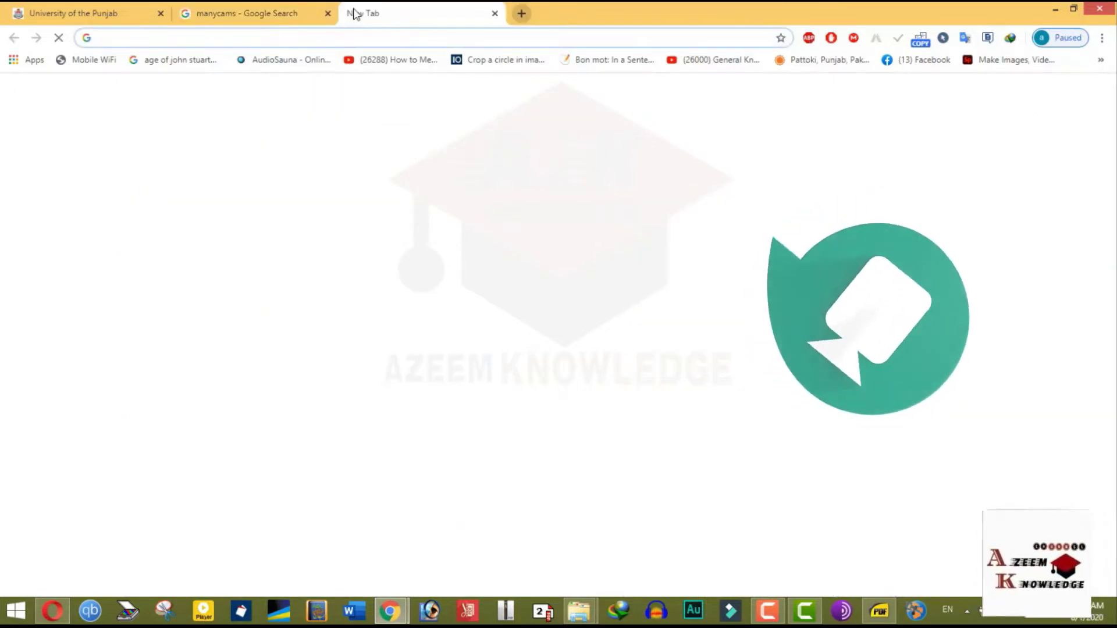
Search for 'google meet' from the new tab.
type("g")
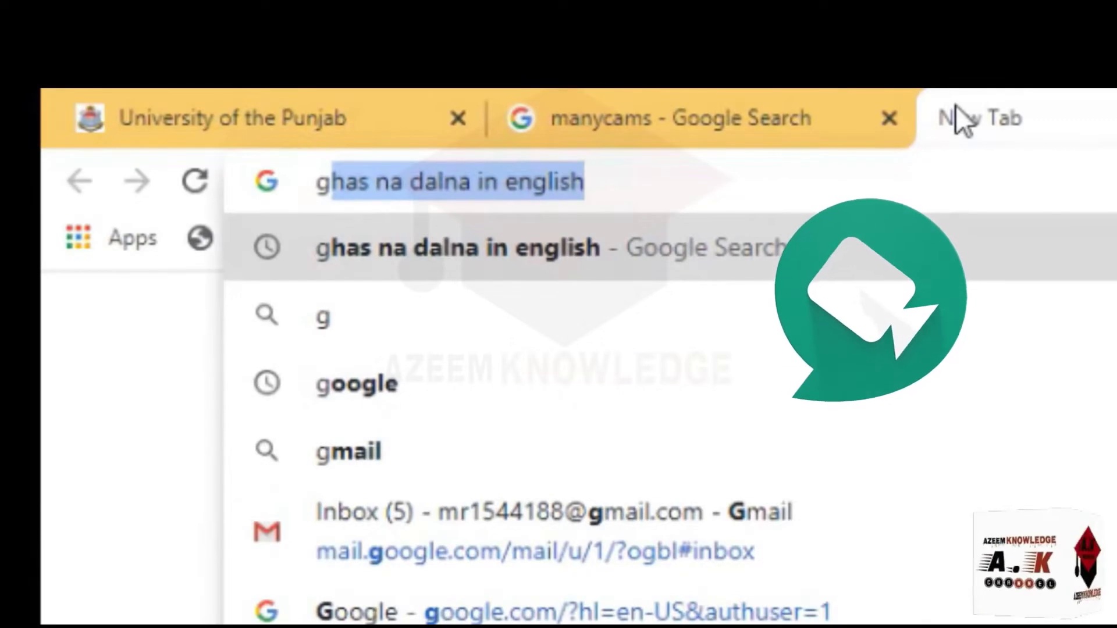
type("oogle m")
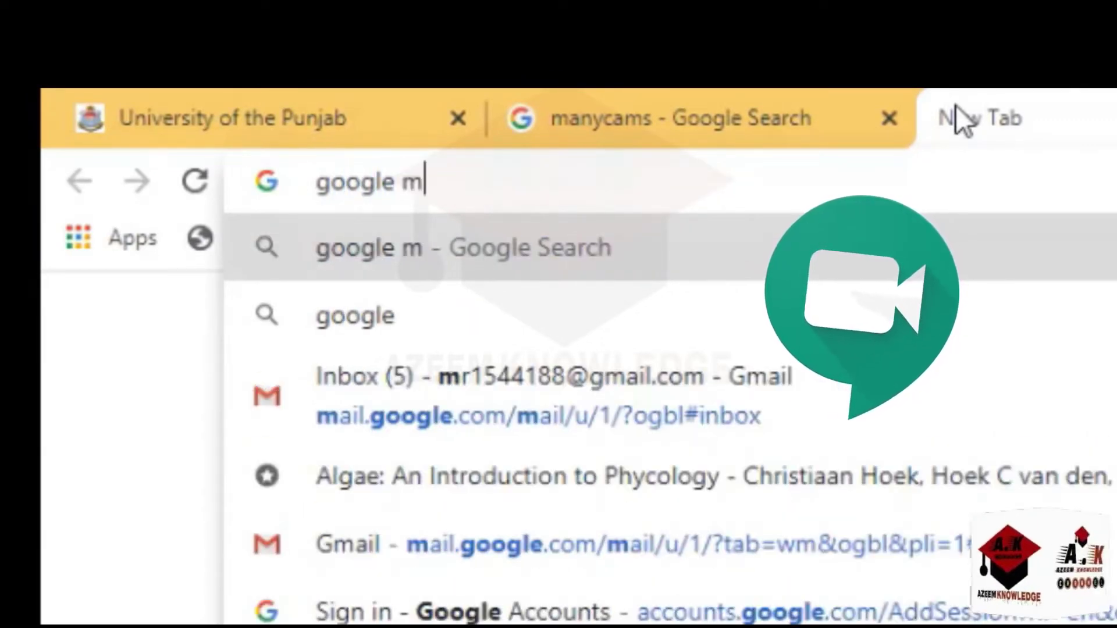
type("eet")
key("Return")
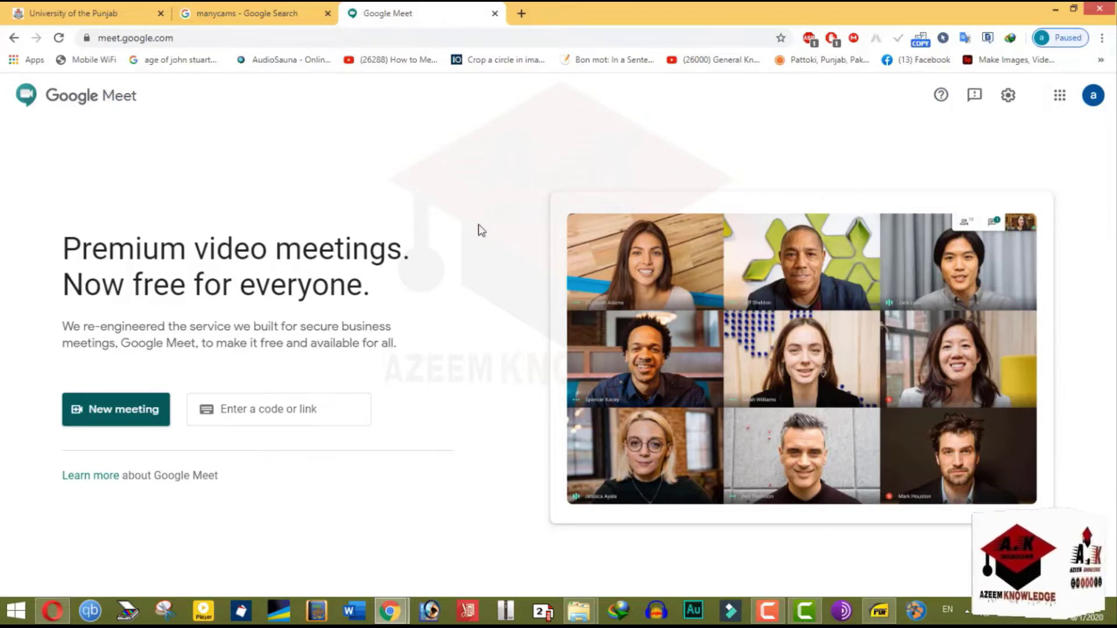
Search 'safe exam browser 3.0.1.163' in a new tab, then return to the University of the Punjab tab.
left_click(521, 13)
type("safe e")
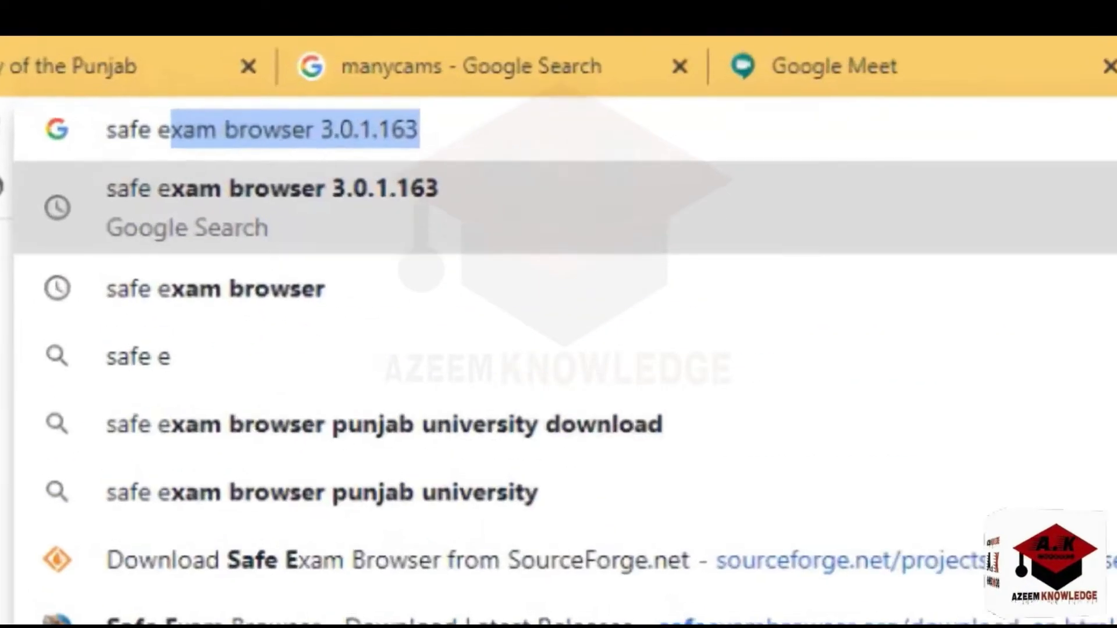
key("Return")
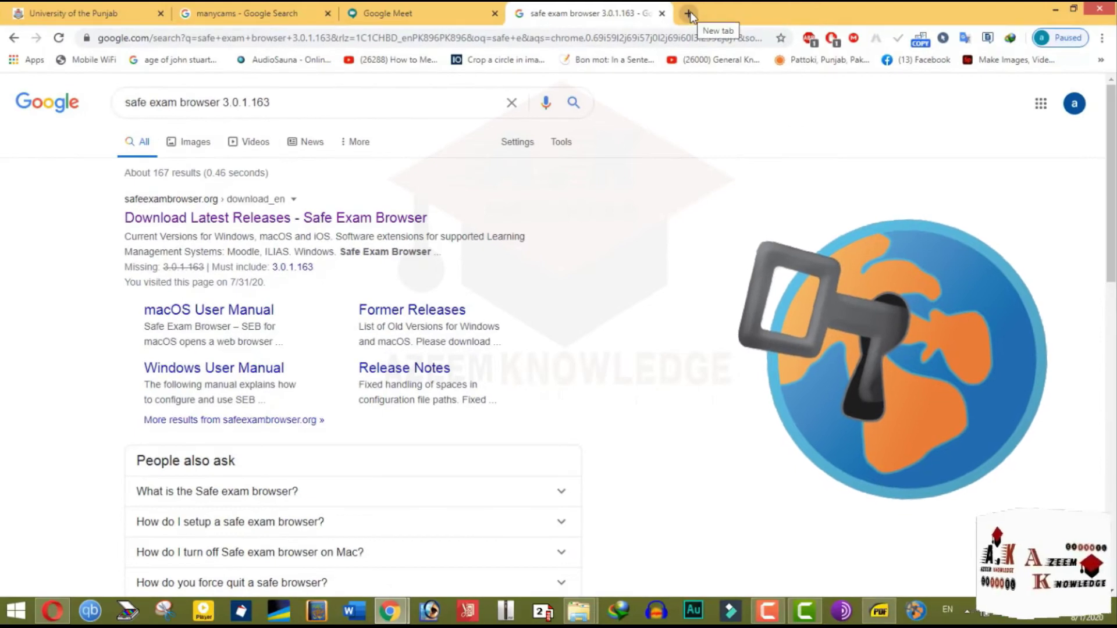
left_click(117, 5)
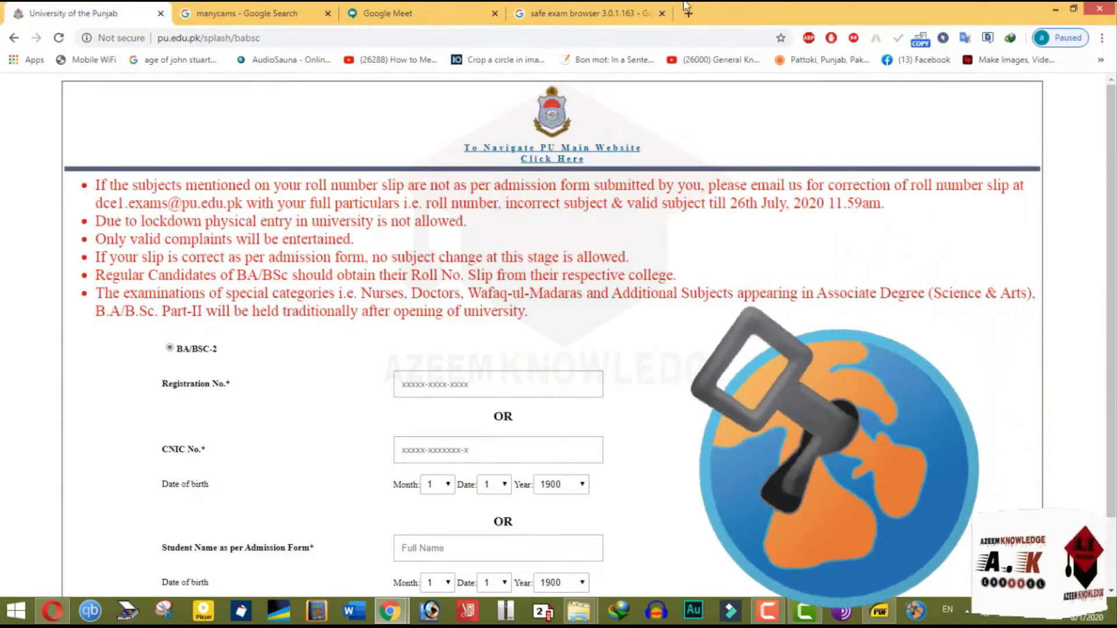
Search 'punjab university' in a new tab and open the pu.edu.pk home page.
left_click(691, 7)
type("punjab university")
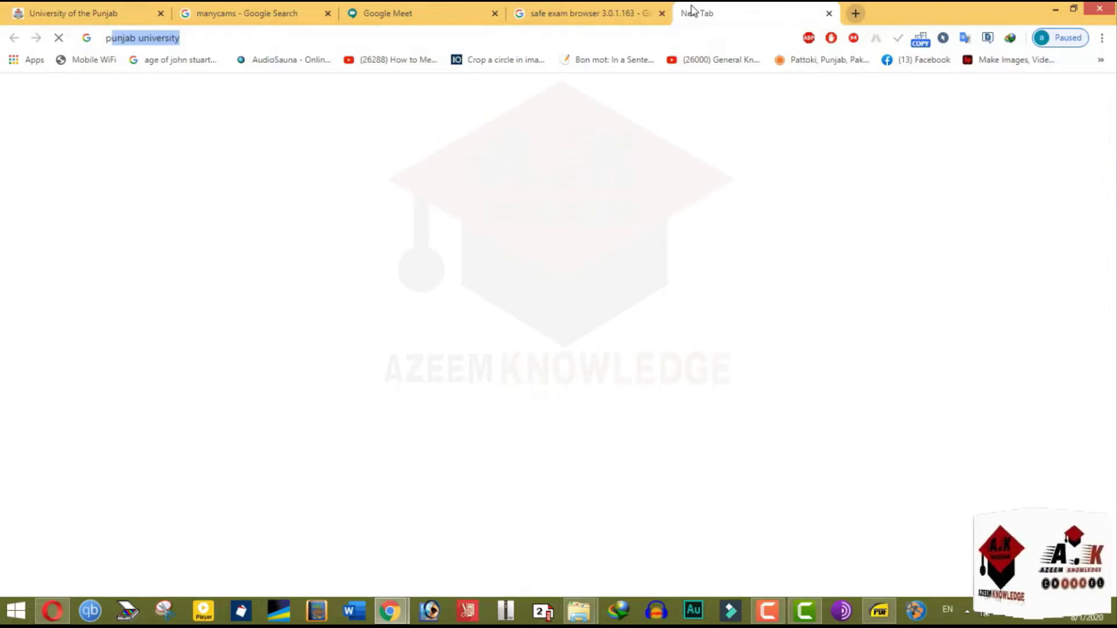
key("Return")
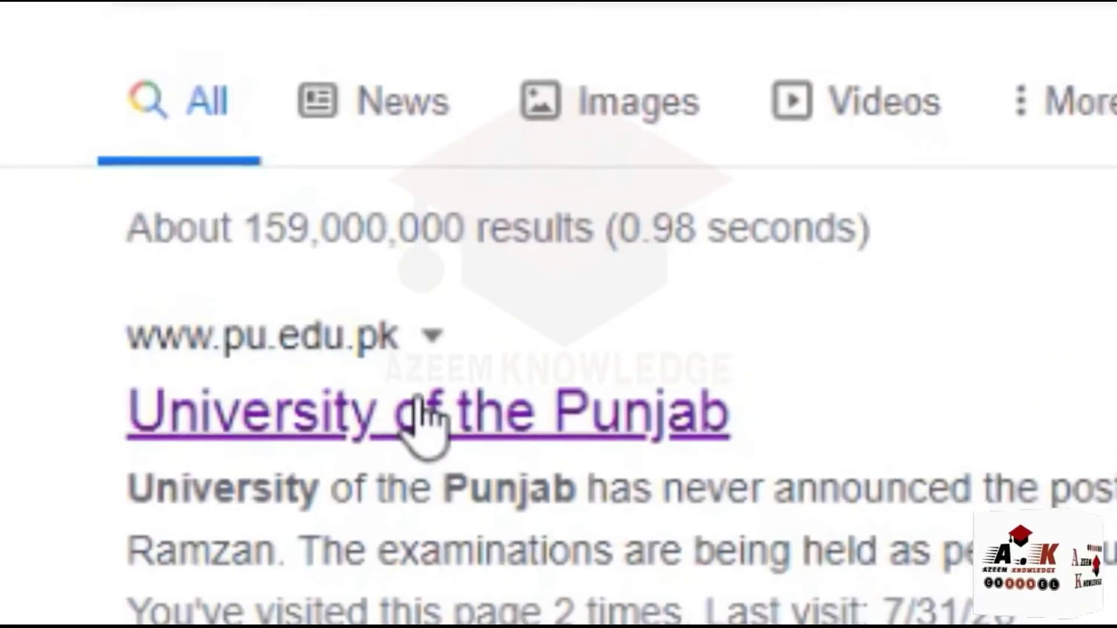
left_click(425, 419)
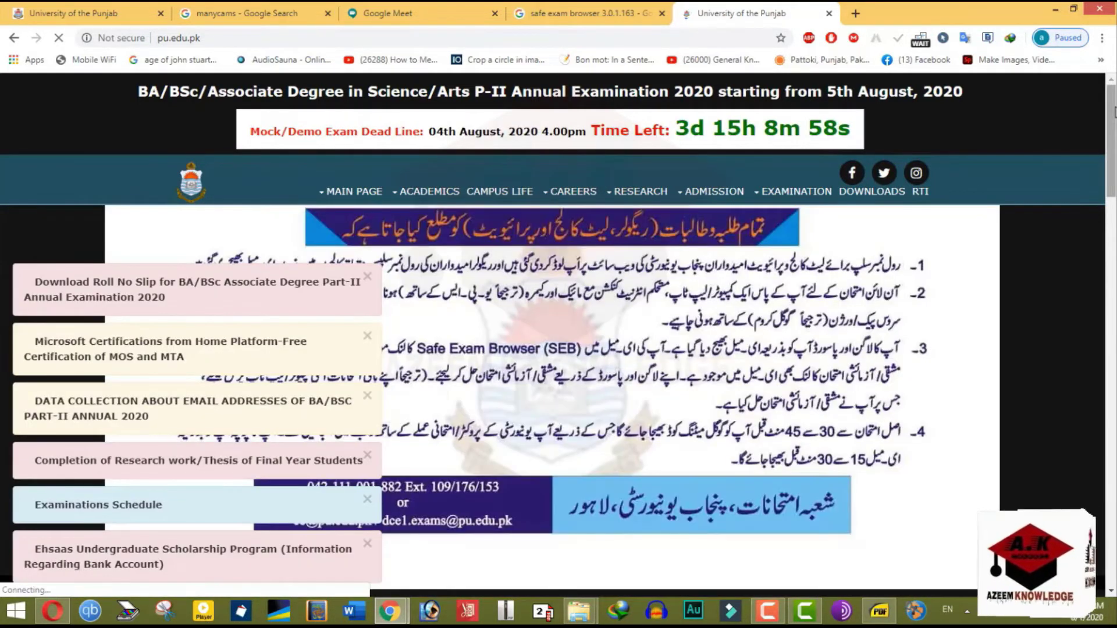
scroll(1114, 114, "down", 3)
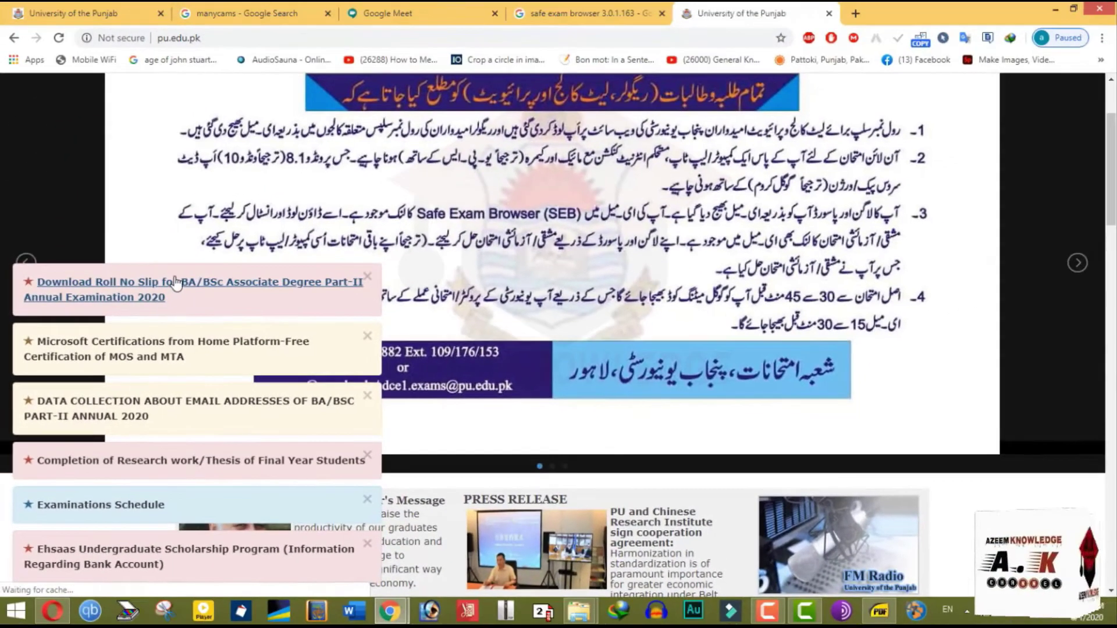
Open the BA/BSc Download Roll No Slip form and autofill the CNIC No. field with the saved number.
left_click(368, 166)
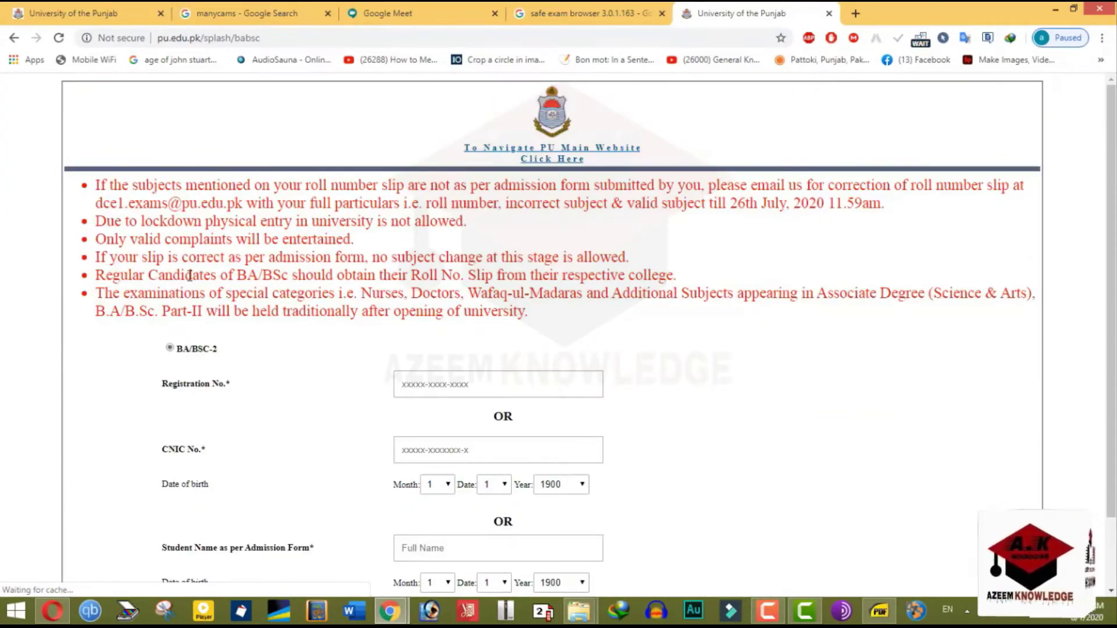
left_click_drag(1112, 222, 1112, 303)
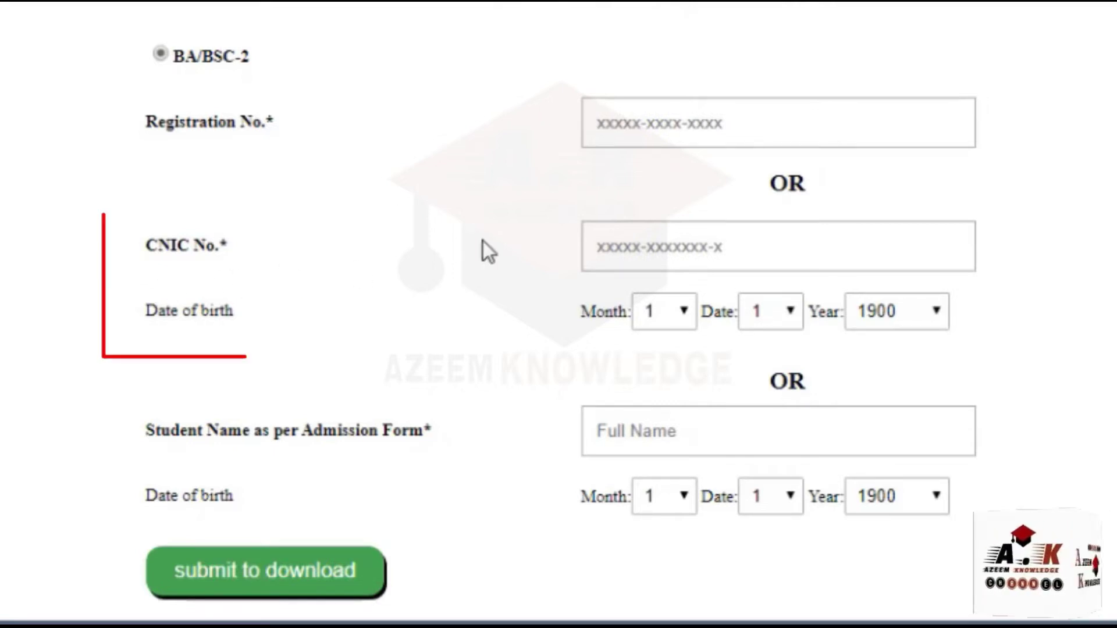
left_click(654, 262)
left_click(655, 300)
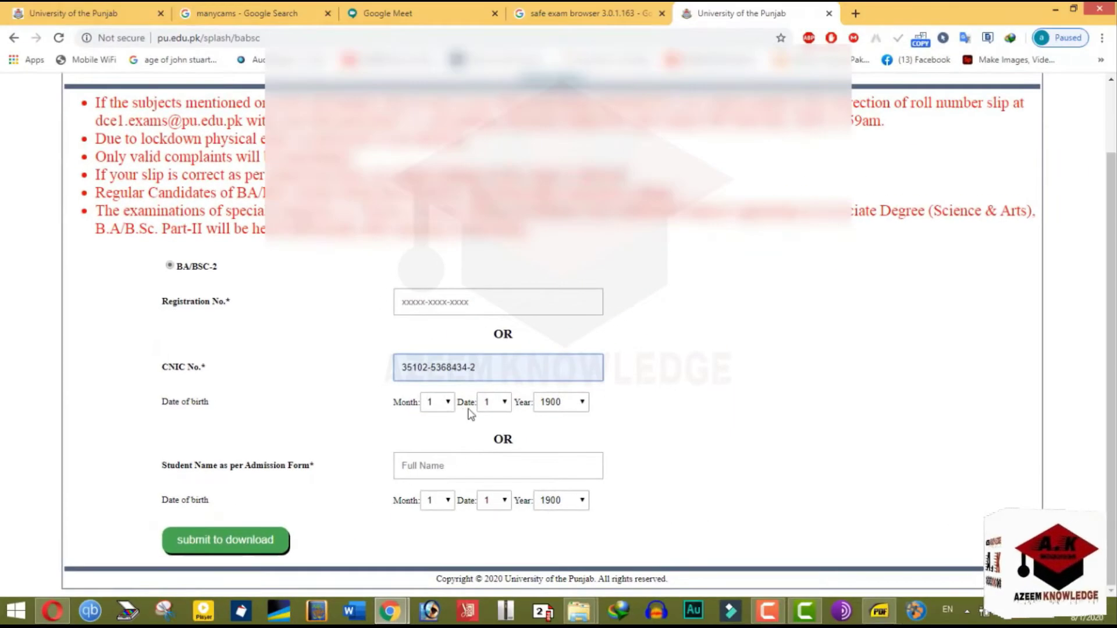
mouse_move(890, 620)
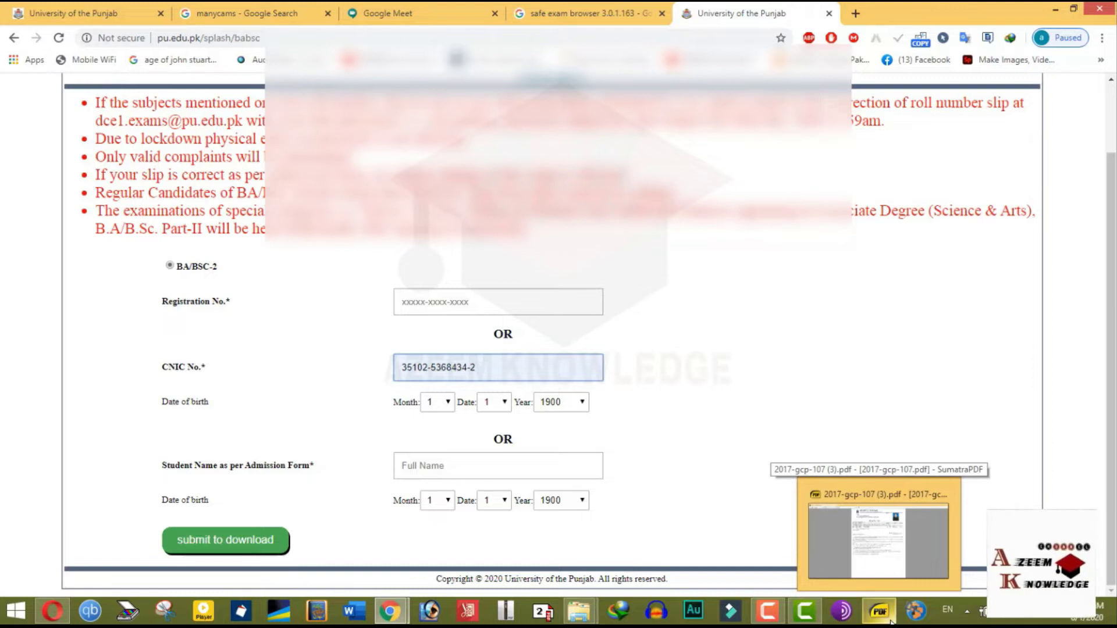
left_click(890, 621)
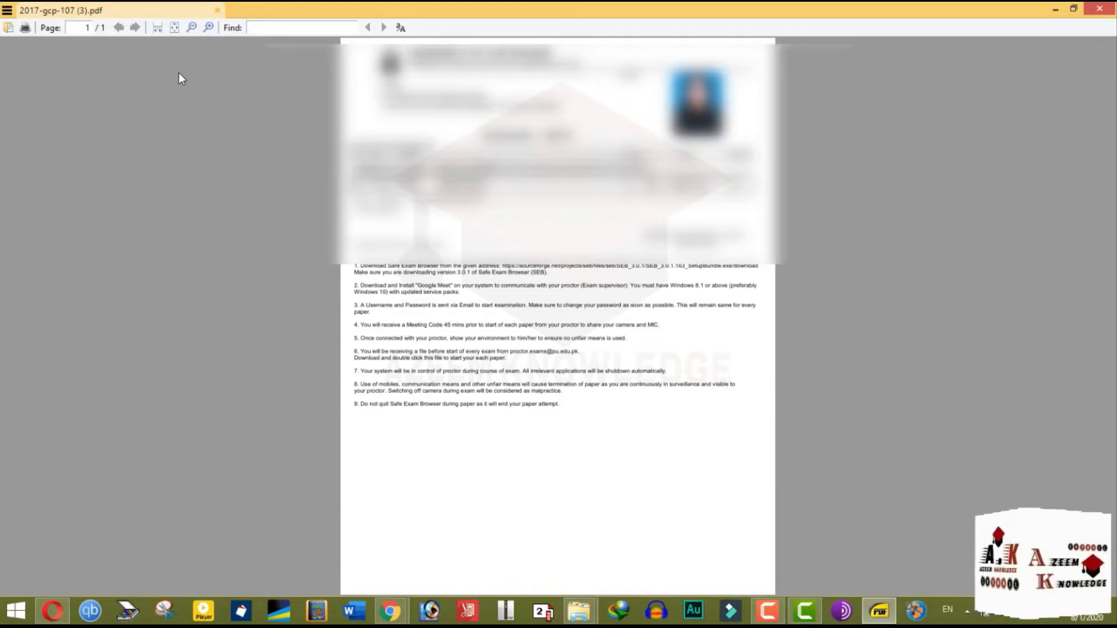
left_click(208, 28)
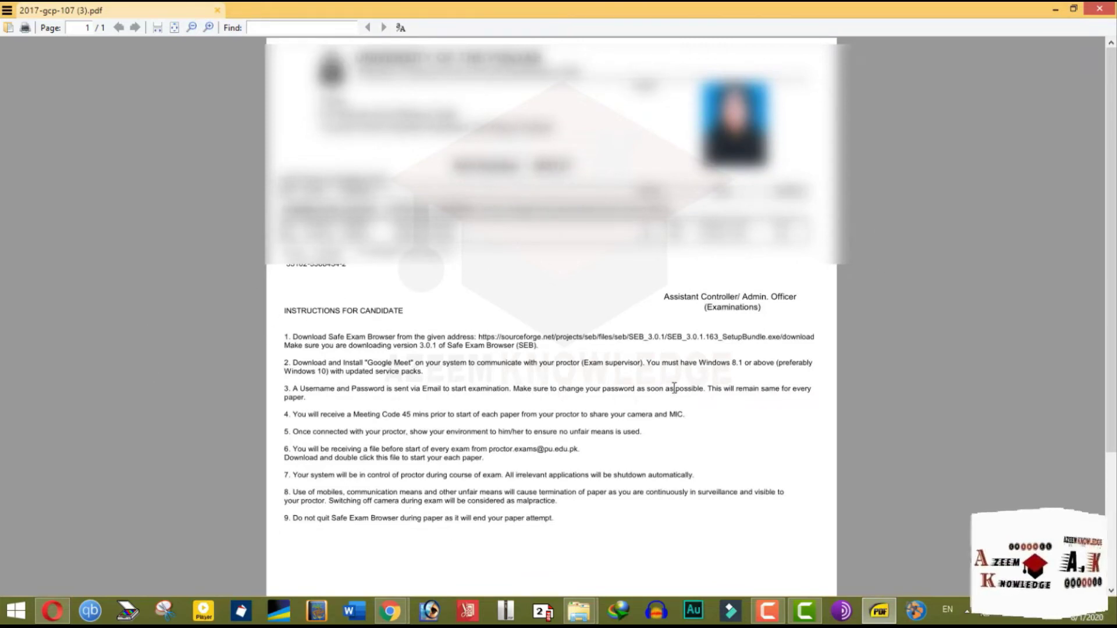
left_click(1052, 8)
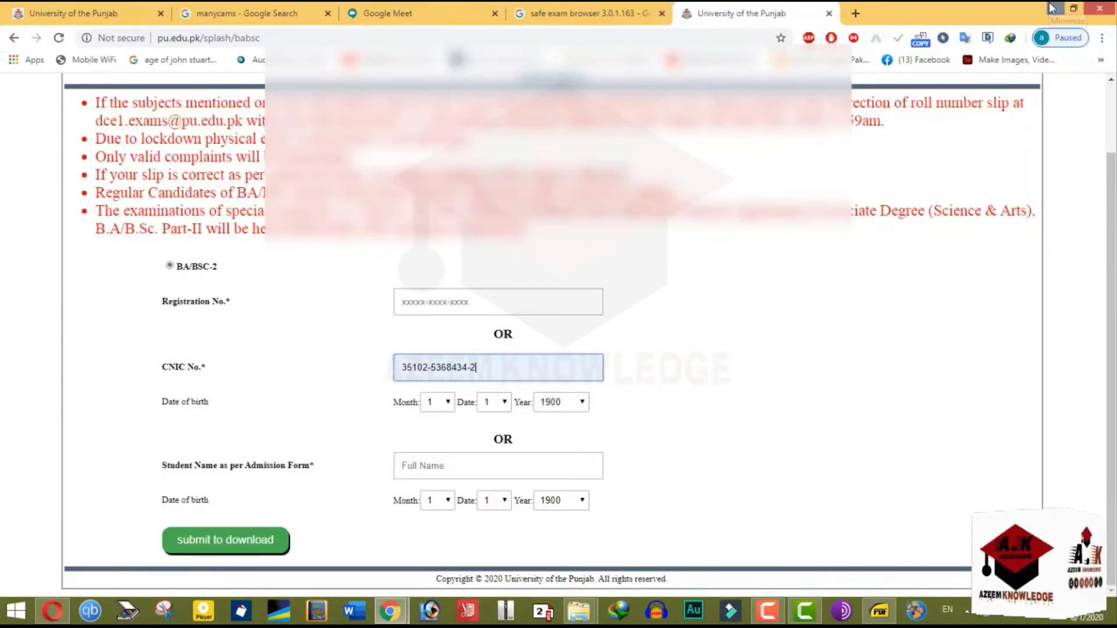
Go back twice to the search results, reopen pu.edu.pk, and scroll to its Examinations links.
left_click(12, 38)
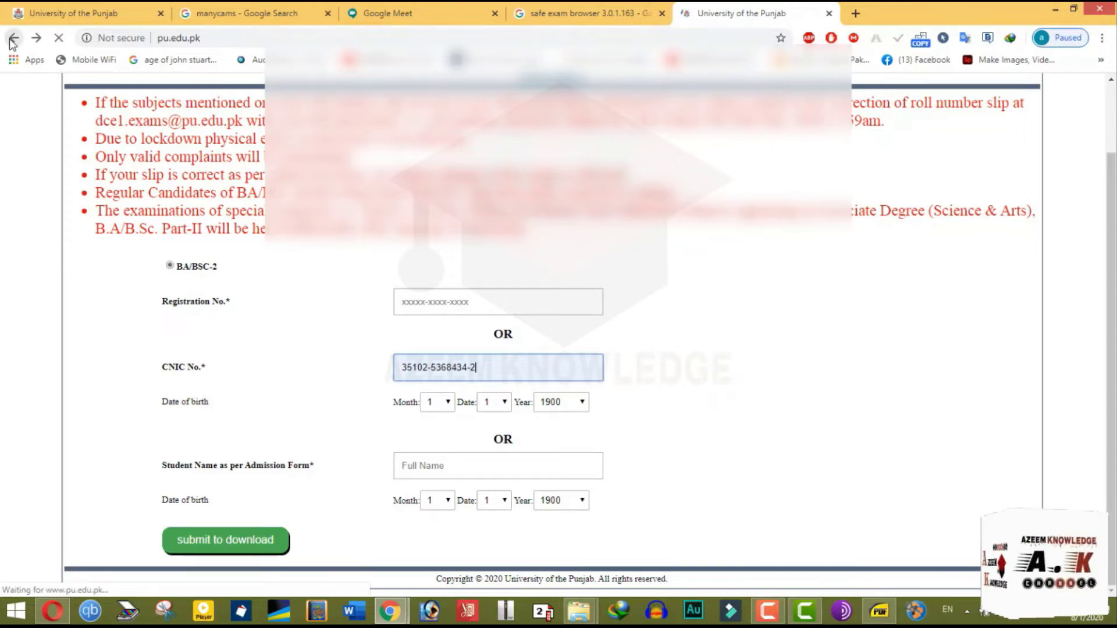
left_click(13, 38)
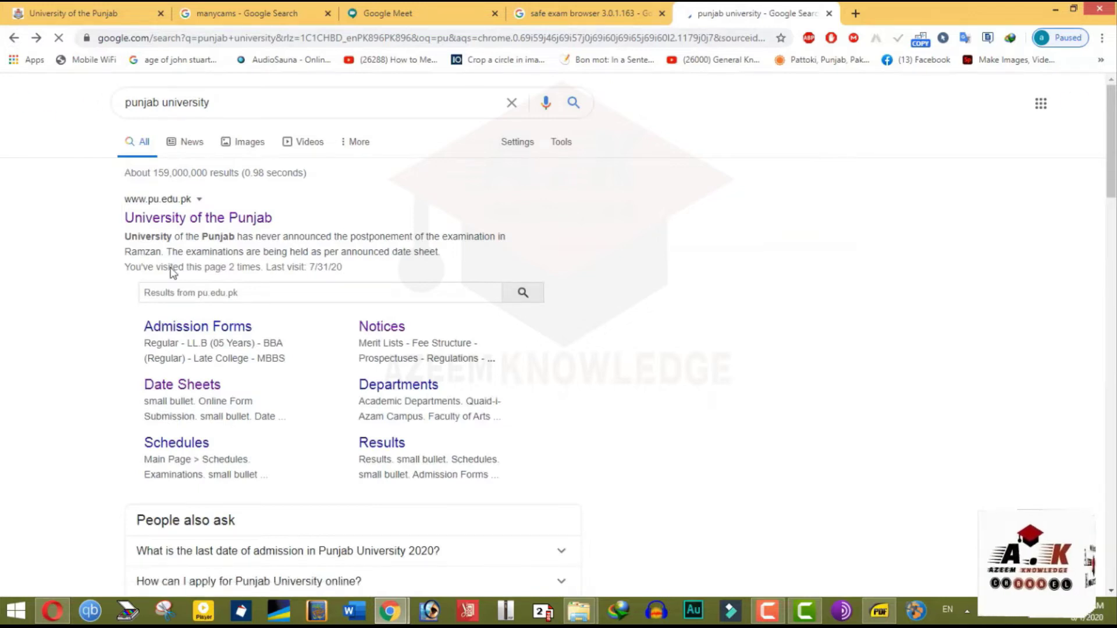
left_click(194, 221)
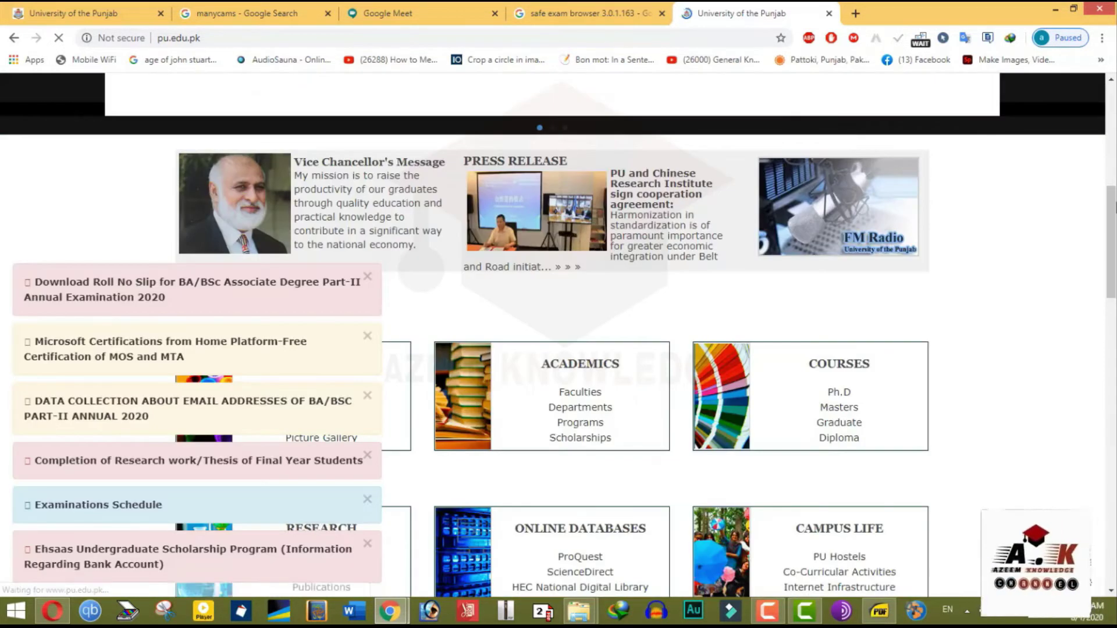
scroll(559, 335, "down", 10)
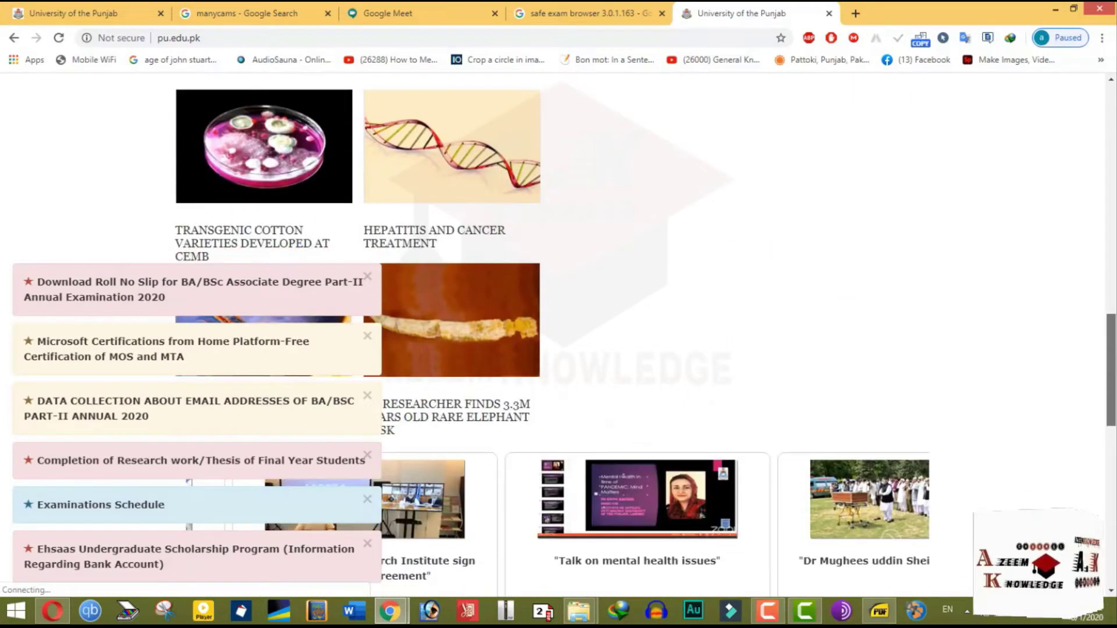
scroll(559, 334, "down", 12)
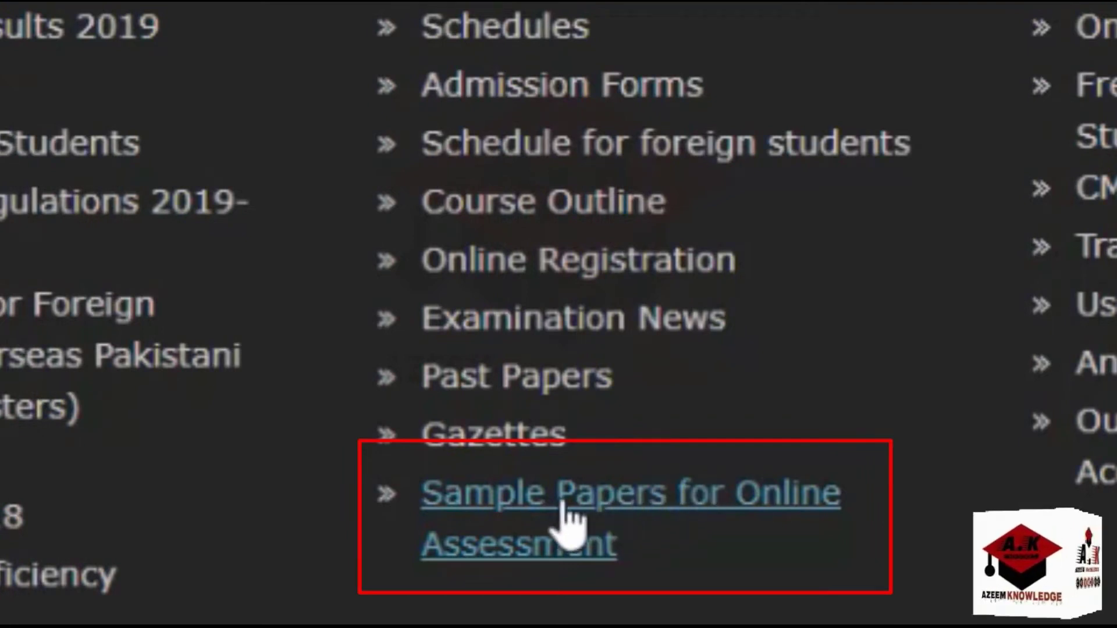
Open Sample Papers for Online Assessment and its B.A/B.Sc Part II papers list.
left_click(592, 512)
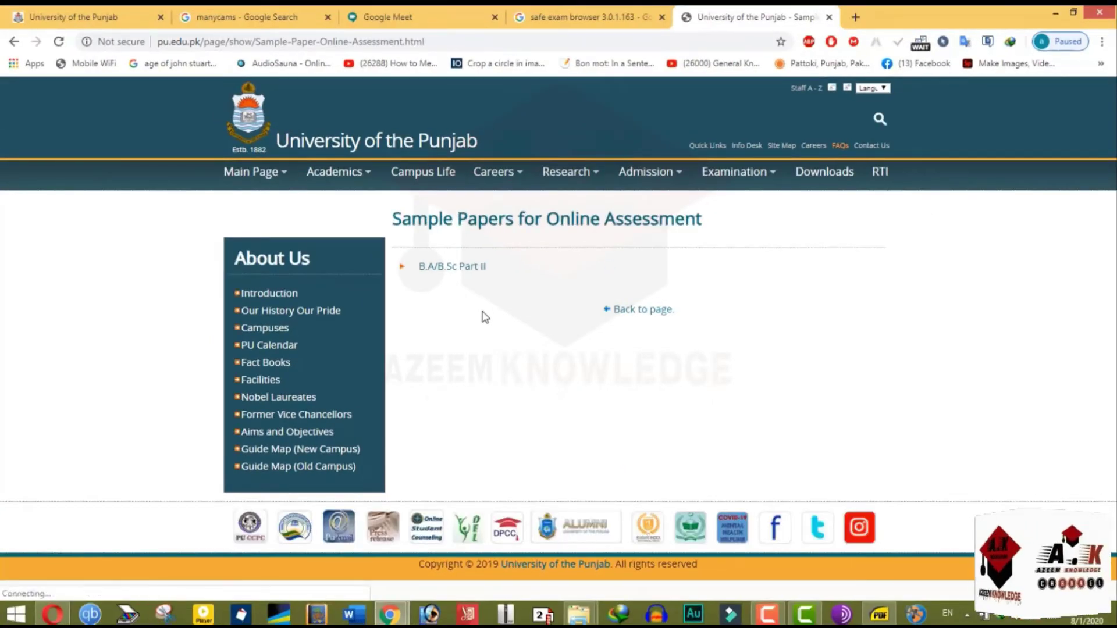
left_click(464, 274)
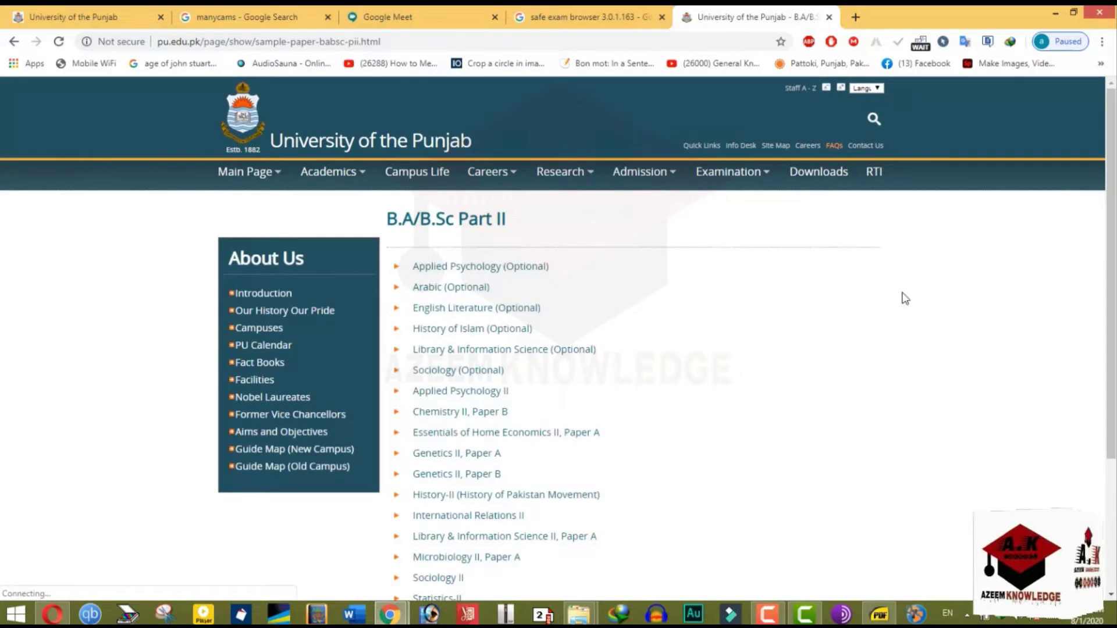
scroll(1112, 273, "down", 2)
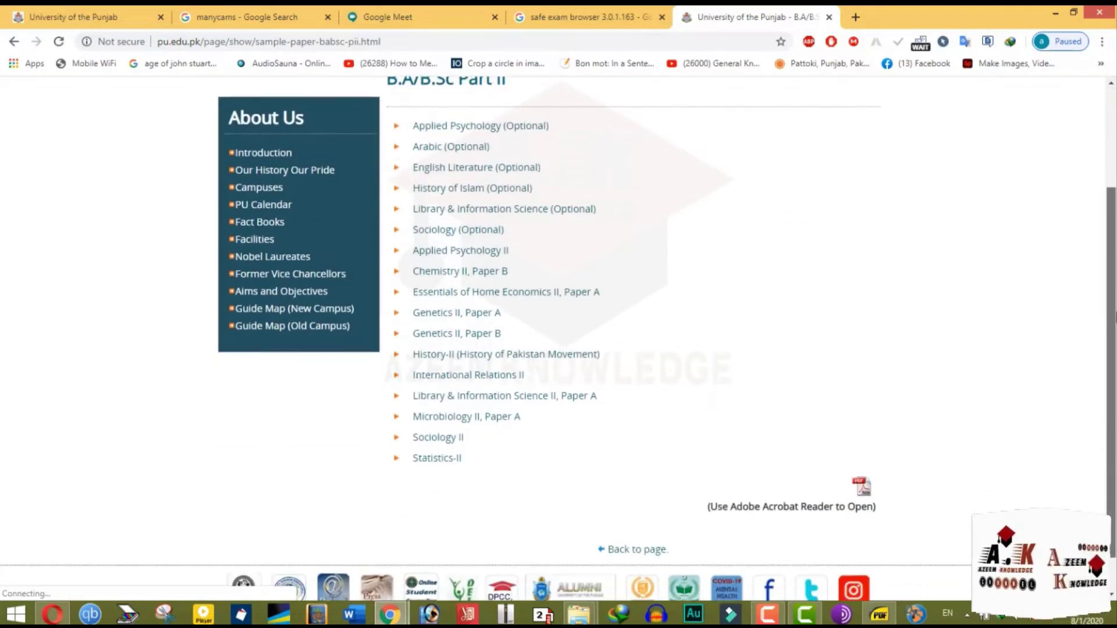
scroll(1075, 288, "up", 1)
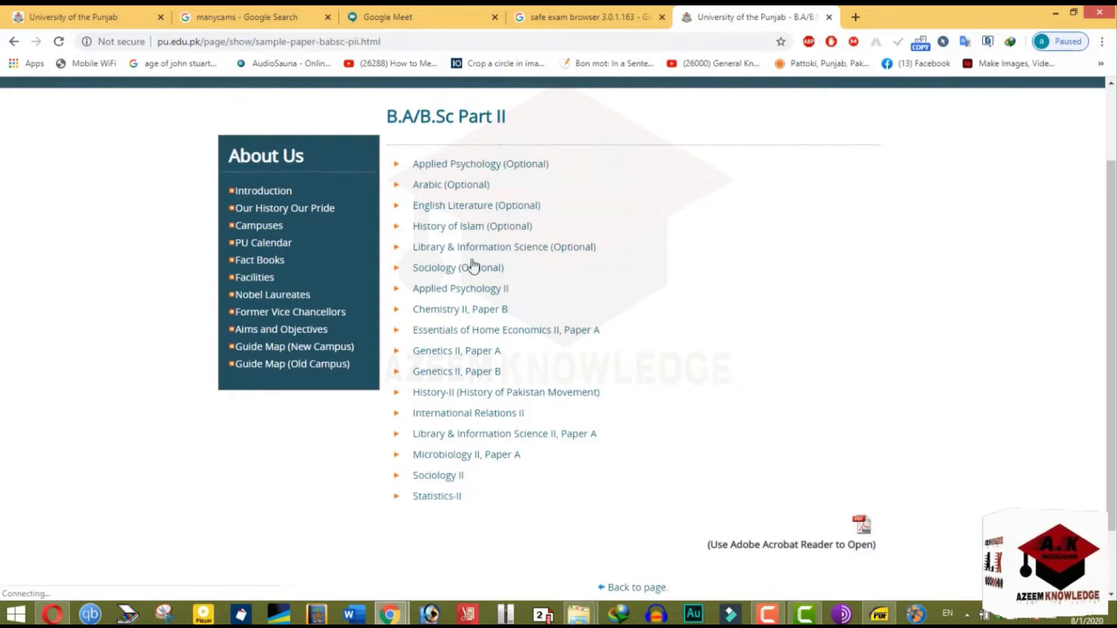
Download the Chemistry II, Paper B sample paper again and open the PDF.
left_click(438, 313)
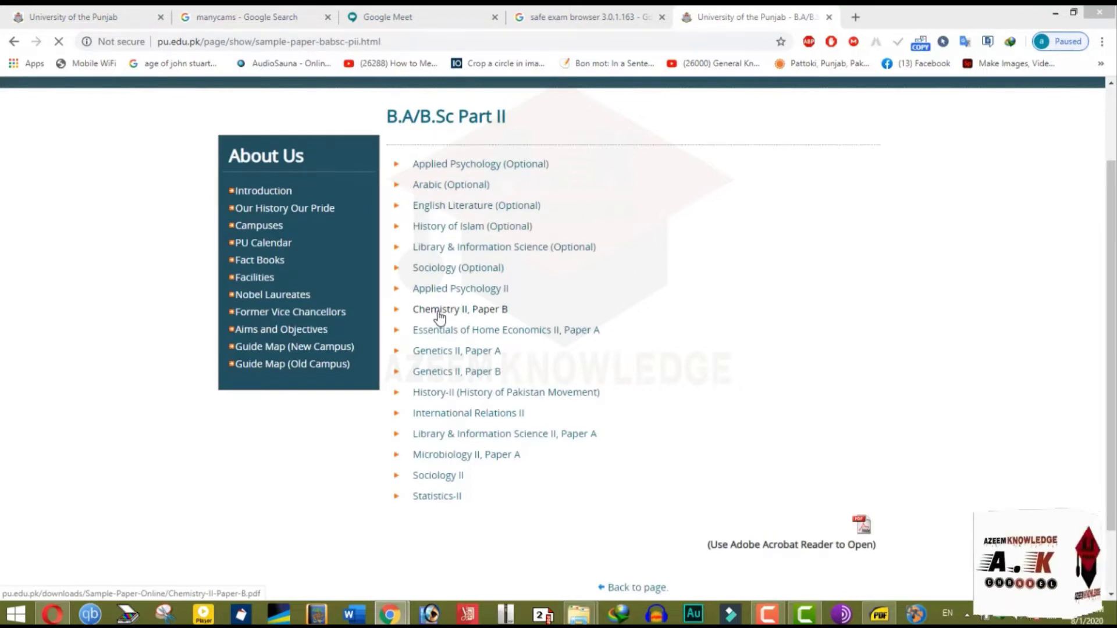
left_click(440, 317)
key("Return")
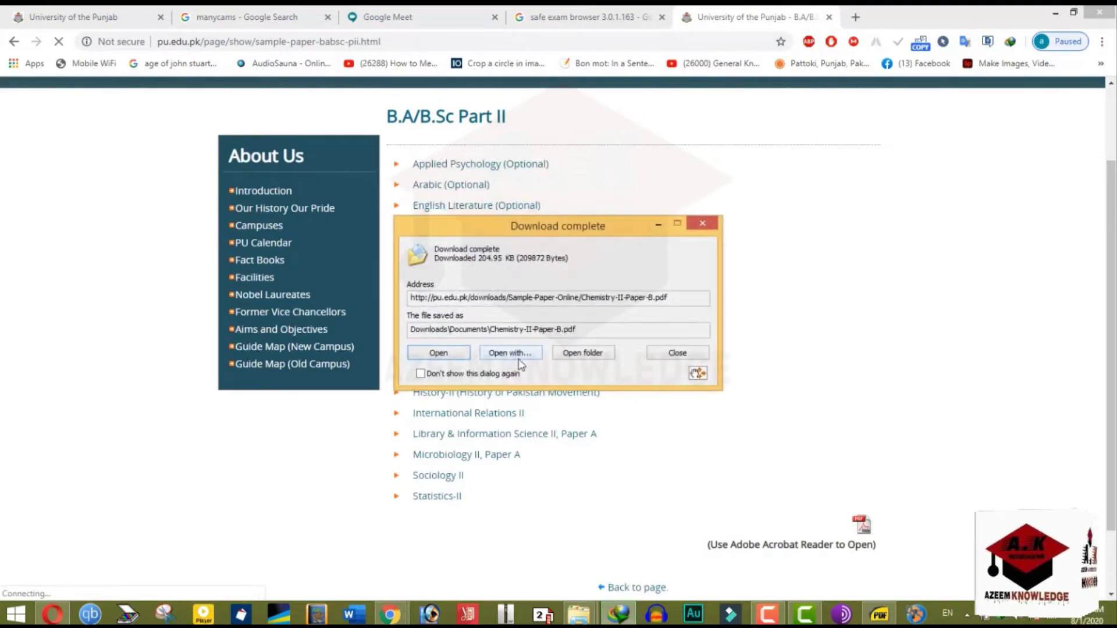
left_click(459, 354)
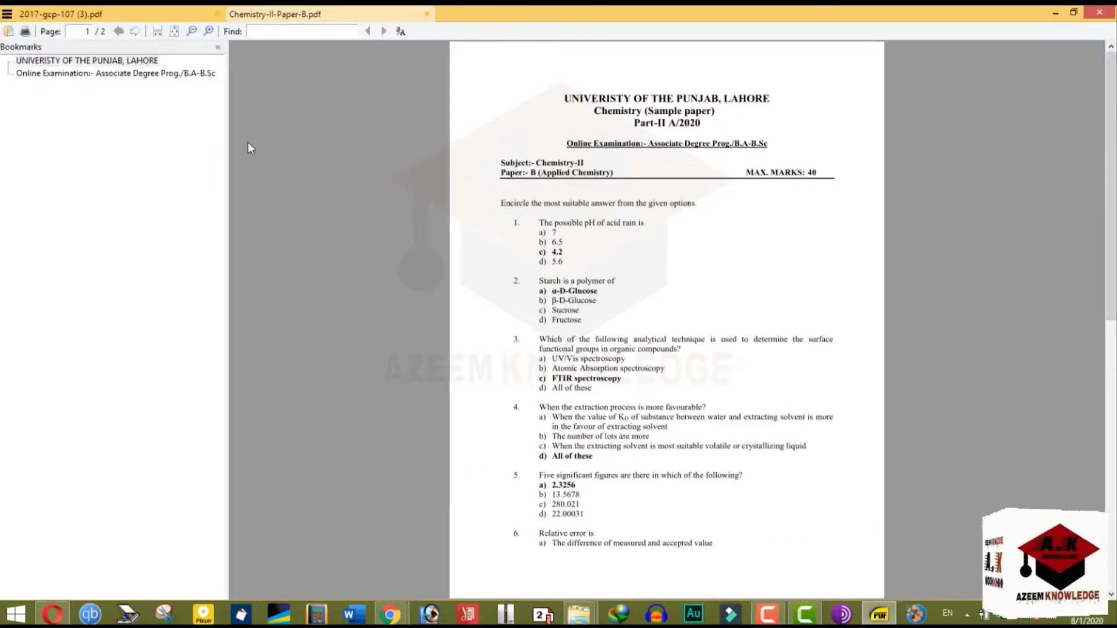
Fit the Chemistry paper to width, hide the bookmarks panel, and read down both pages.
left_click(157, 31)
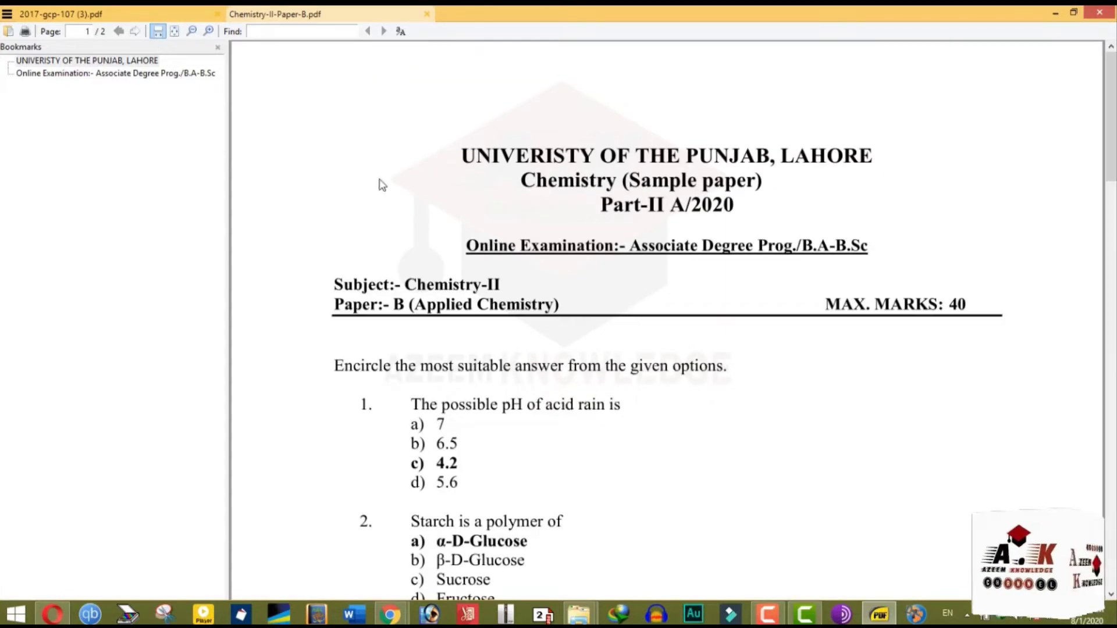
left_click(217, 47)
left_click_drag(1113, 86, 1098, 136)
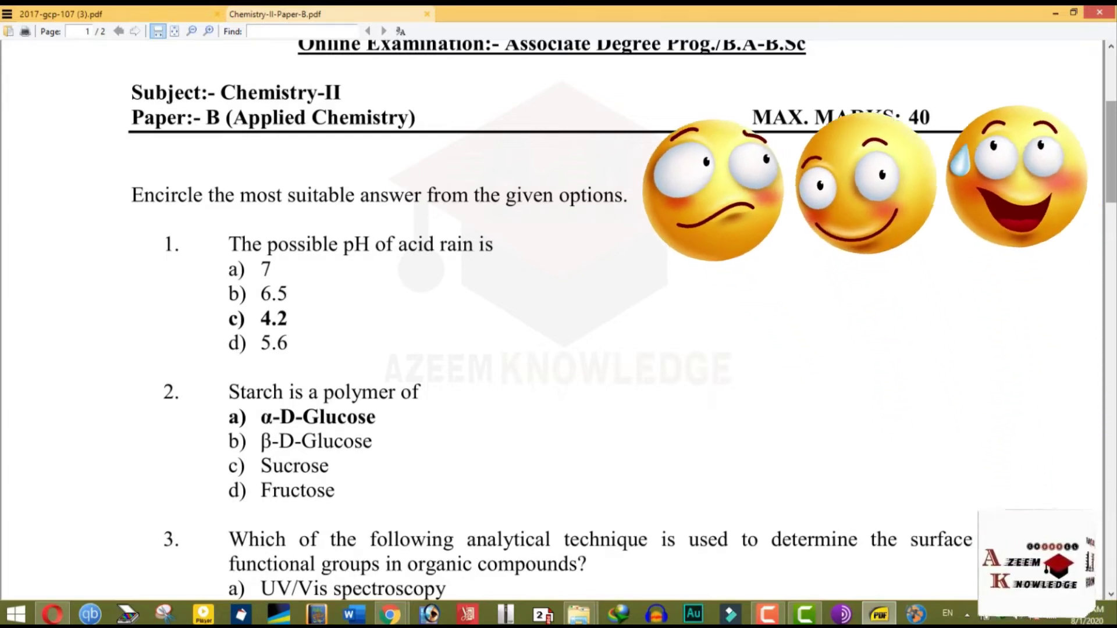
scroll(1113, 213, "down", 5)
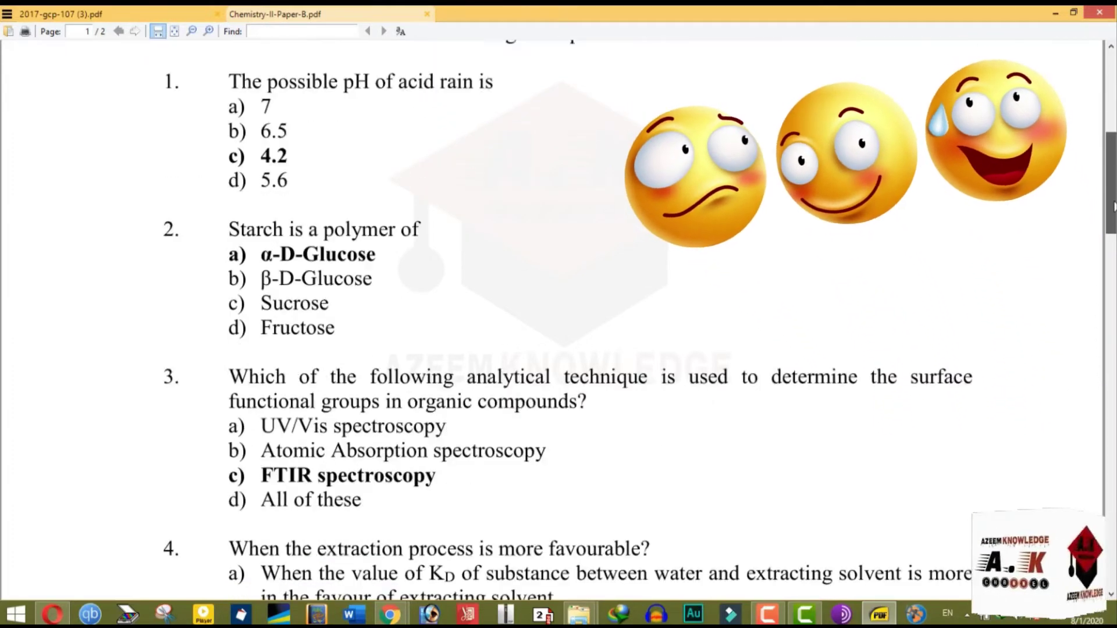
left_click_drag(1113, 213, 1113, 228)
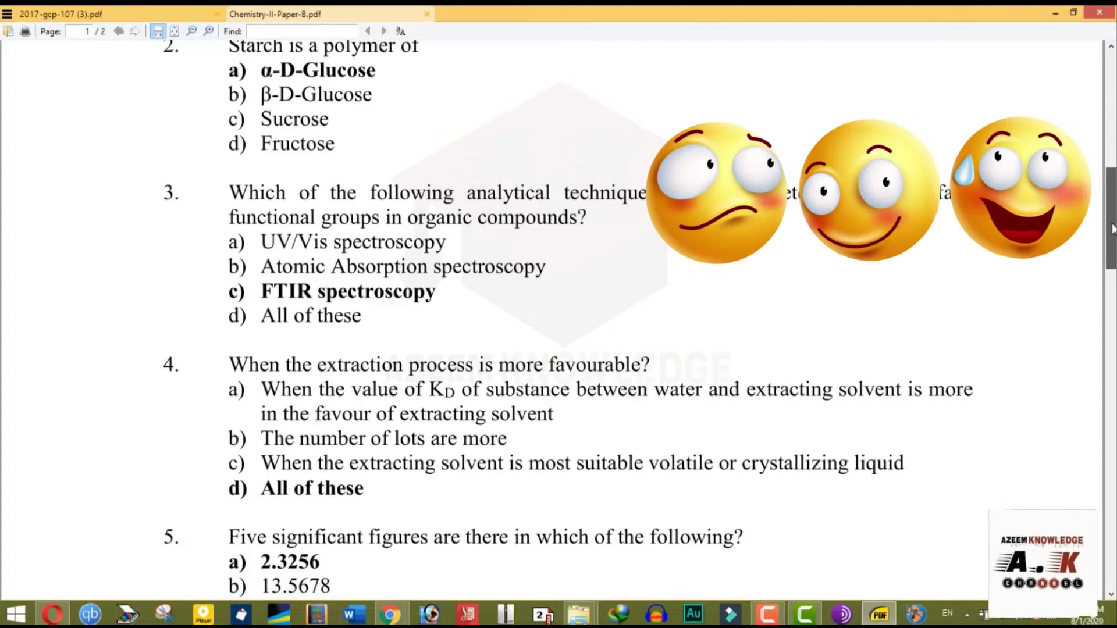
left_click_drag(1113, 229, 1075, 496)
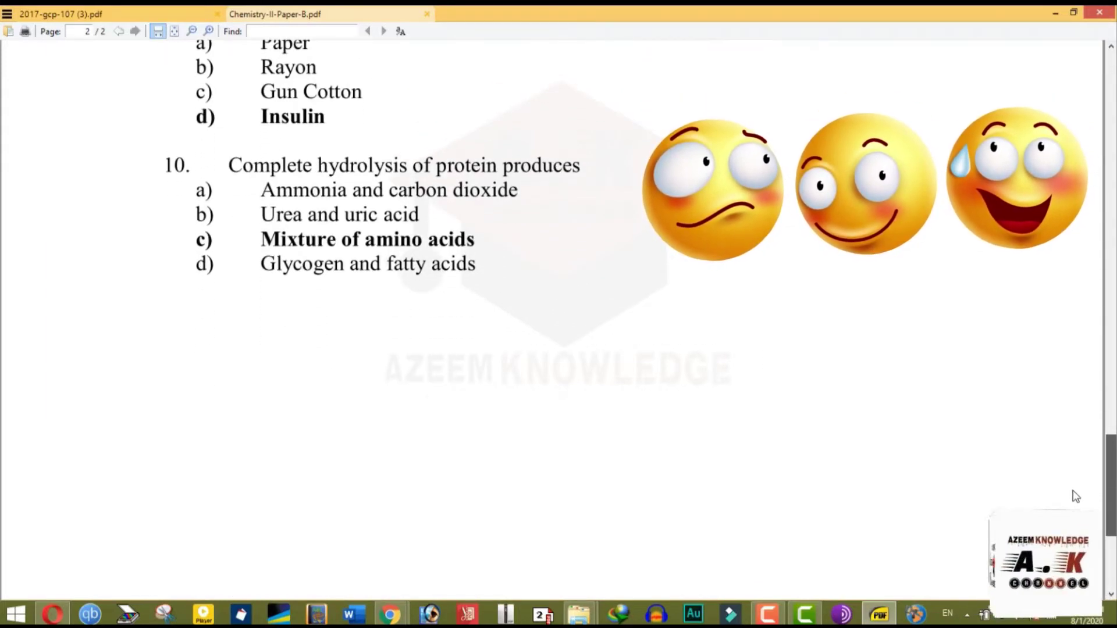
Scroll back to the top of the paper and minimize SumatraPDF.
scroll(1075, 497, "up", 1)
scroll(1113, 373, "up", 8)
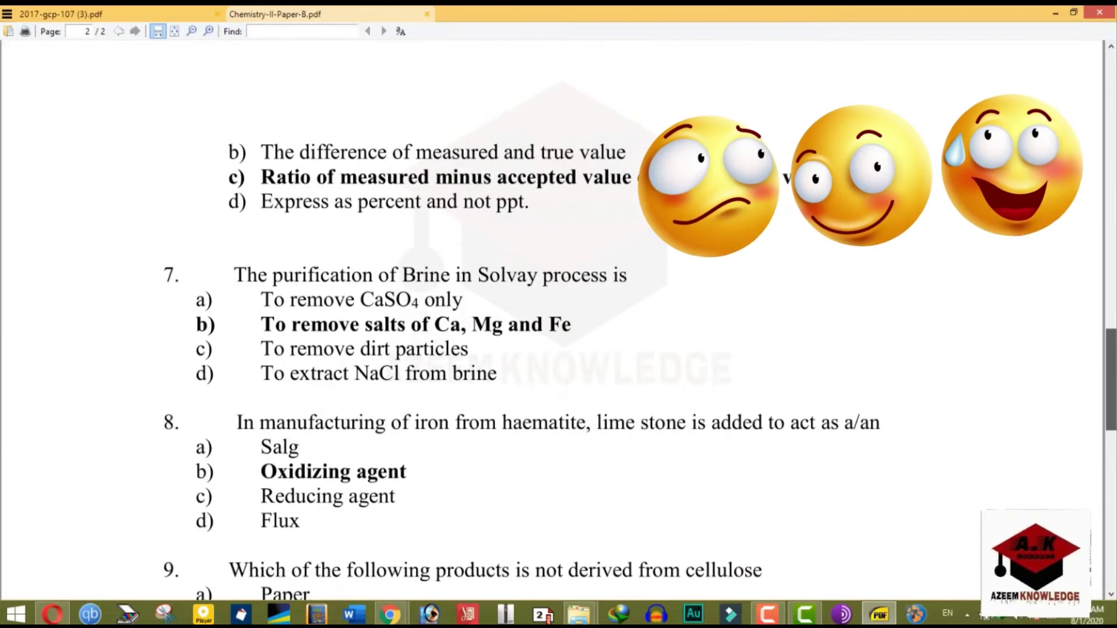
scroll(1113, 373, "up", 1)
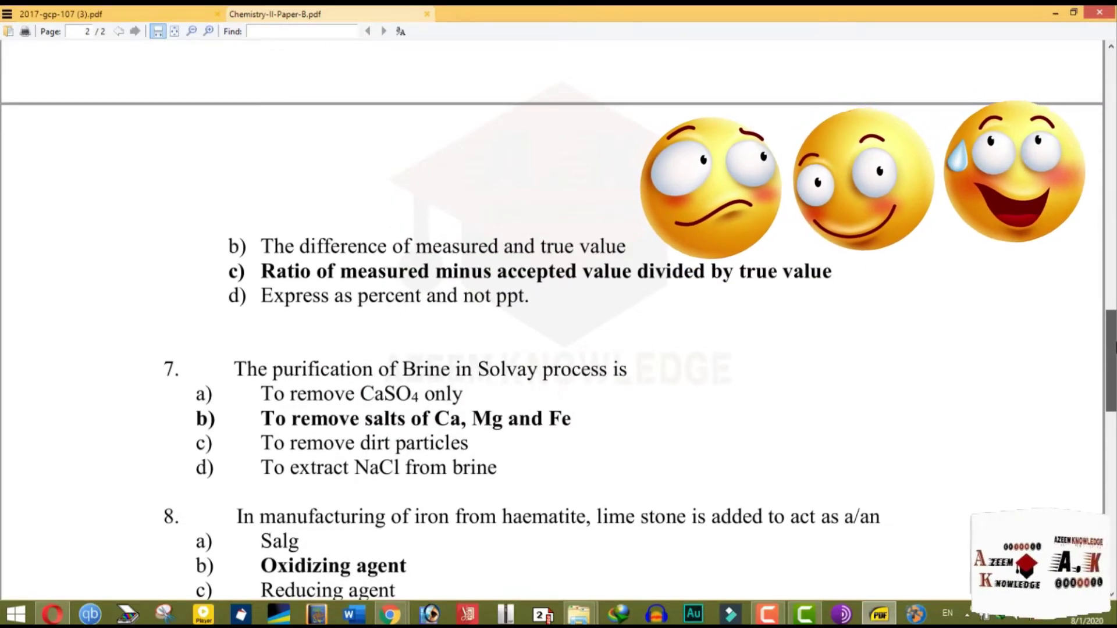
scroll(1113, 372, "up", 4)
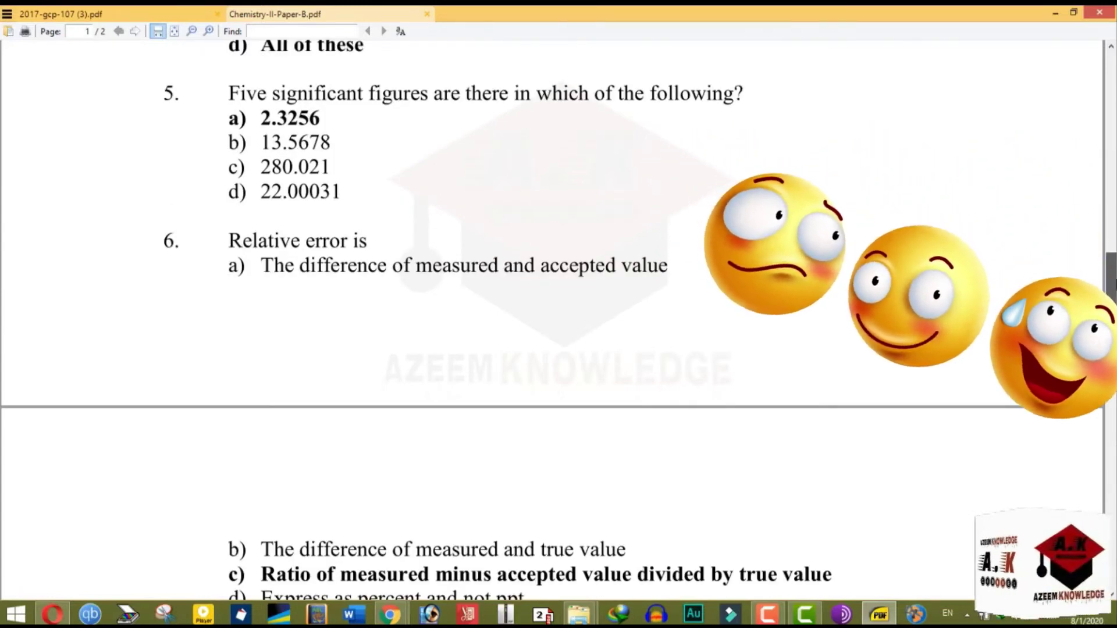
scroll(1113, 373, "up", 9)
scroll(1112, 372, "up", 6)
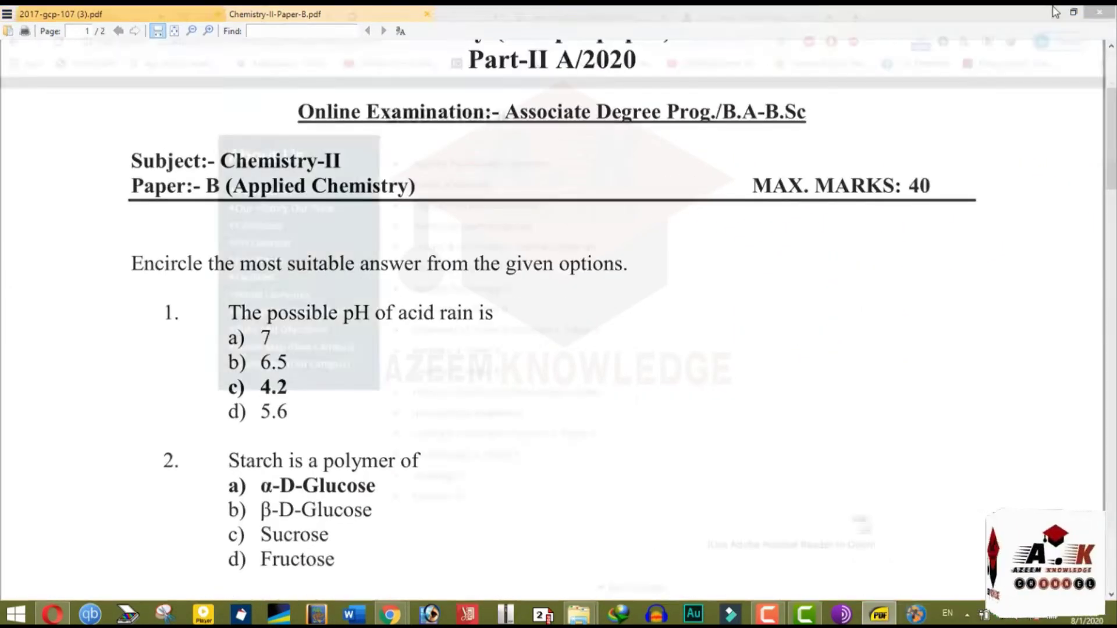
left_click(1055, 13)
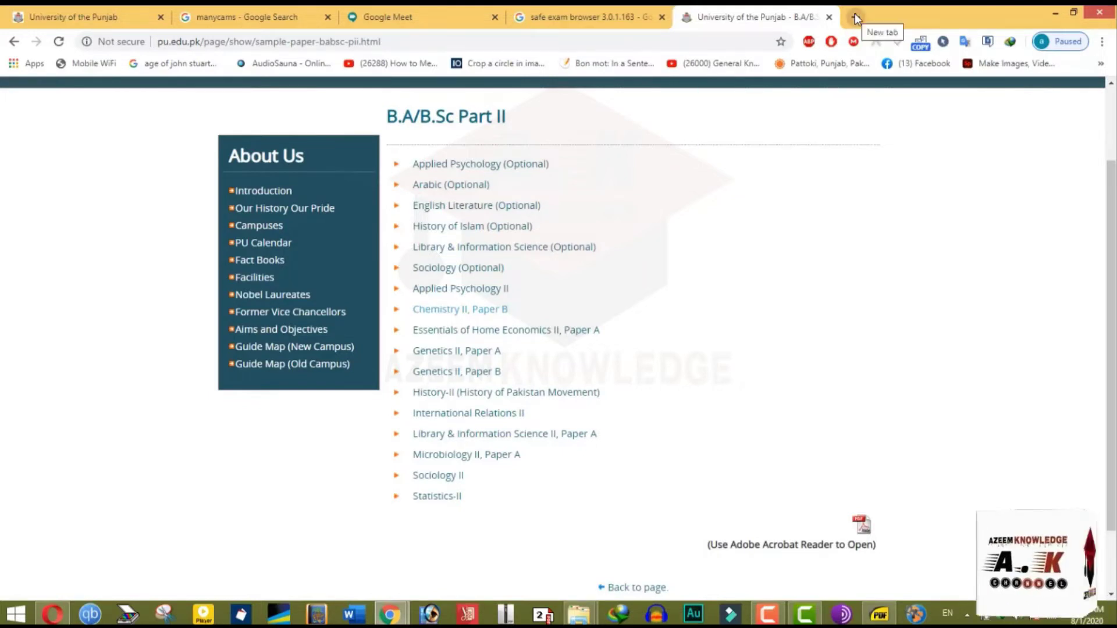
Open Gmail, switch to the second account, and show its Spam folder under More.
left_click(990, 99)
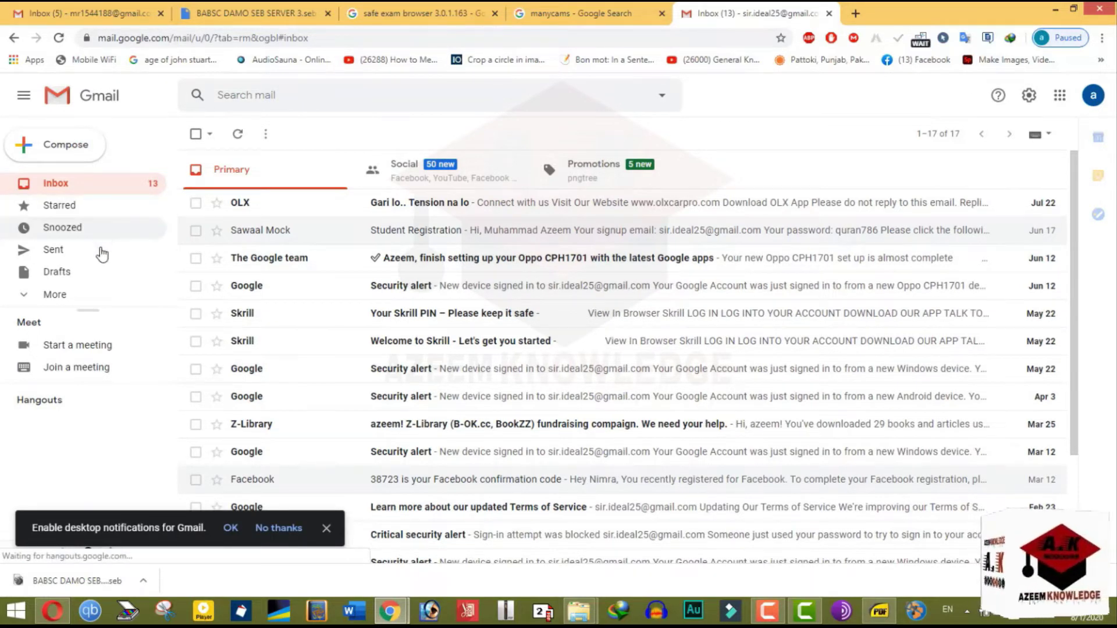
left_click(147, 5)
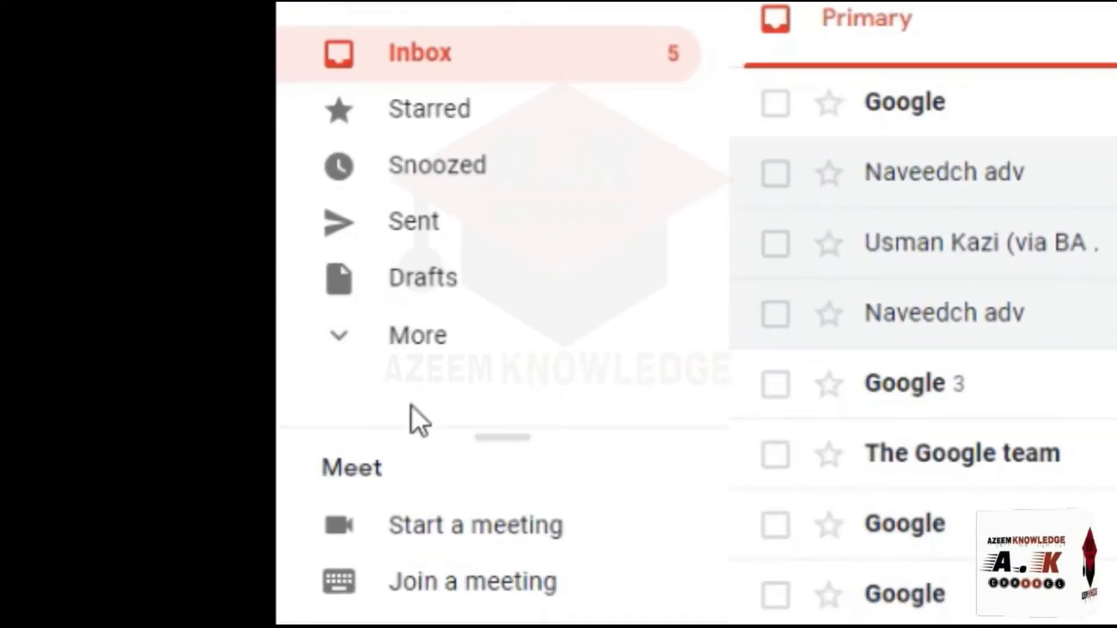
left_click_drag(418, 429, 425, 591)
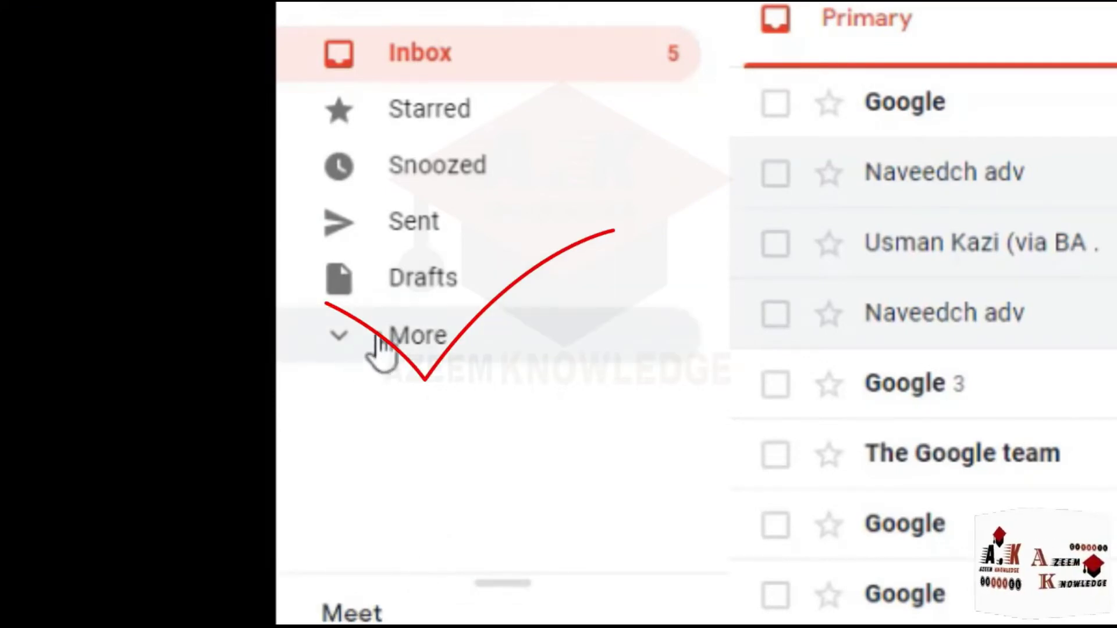
left_click(348, 349)
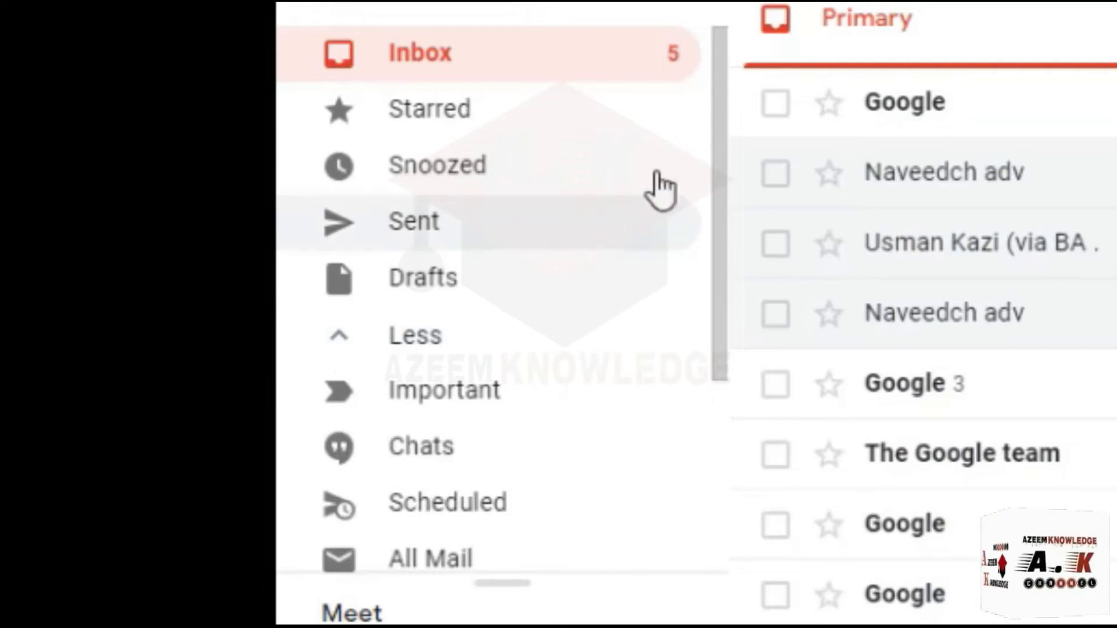
left_click_drag(715, 167, 743, 374)
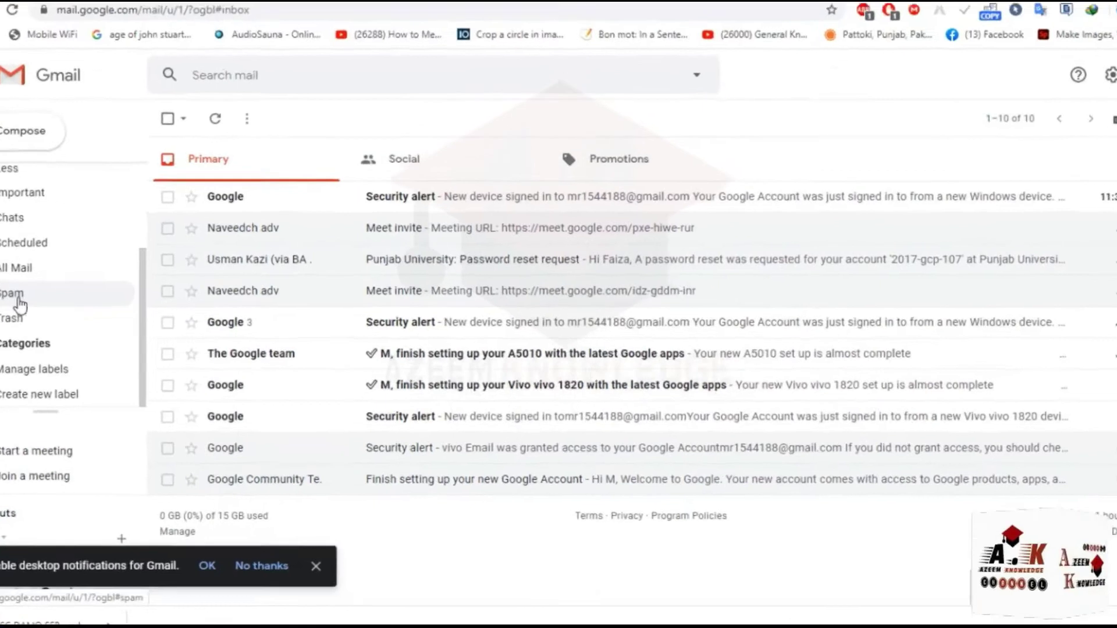
left_click(256, 320)
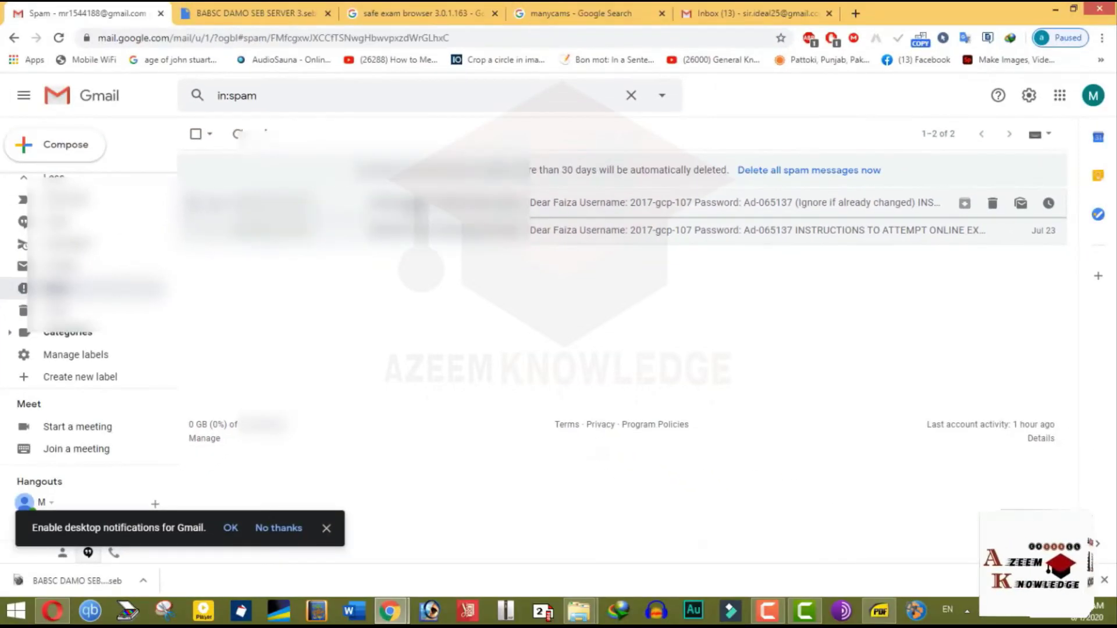
Open the first BA-BSC demo exam email and read its login details and exam instructions.
left_click(418, 175)
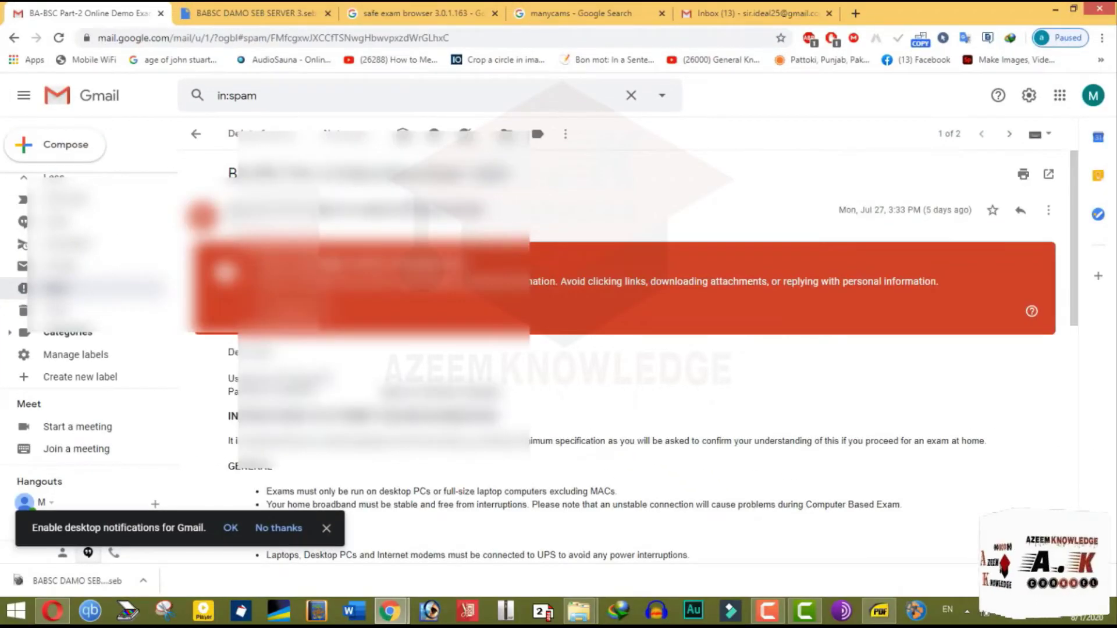
left_click_drag(1069, 230, 1068, 297)
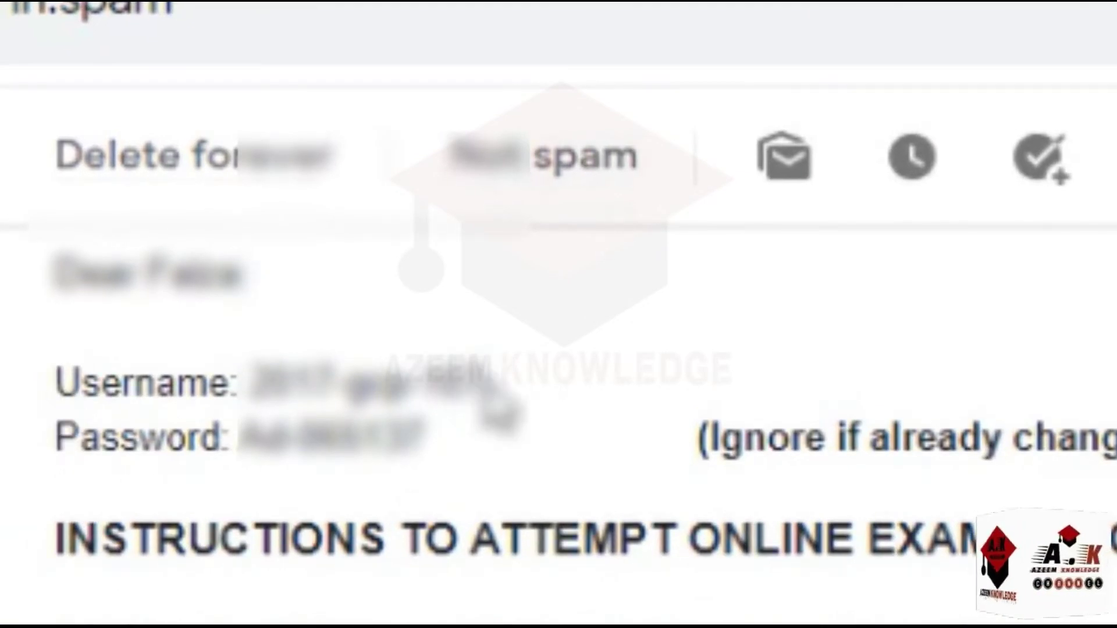
left_click_drag(483, 381, 57, 372)
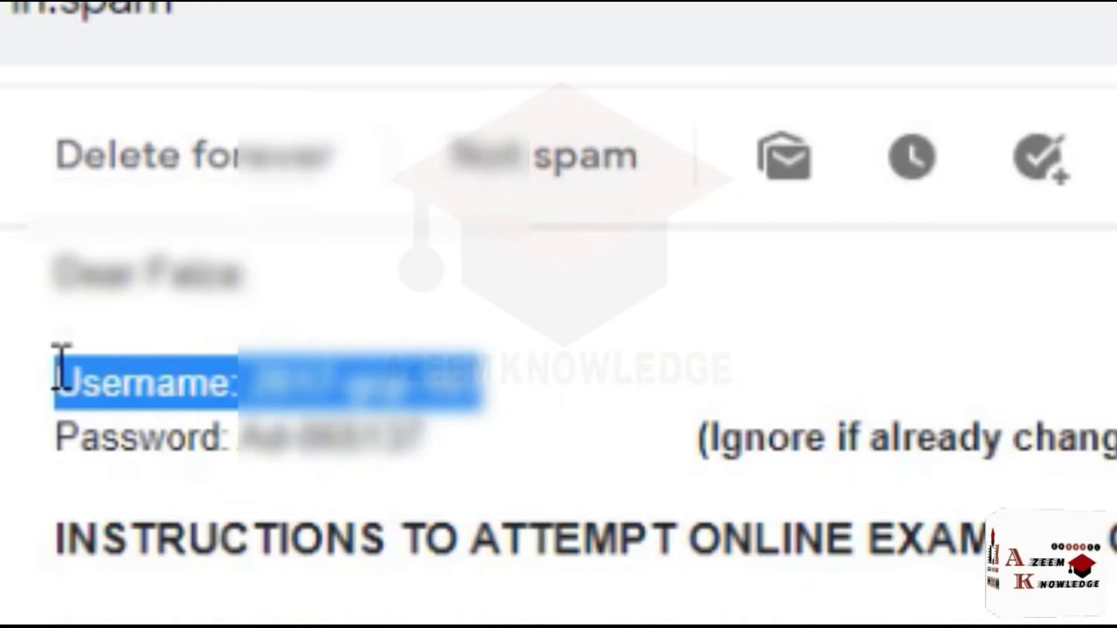
left_click_drag(437, 440, 69, 501)
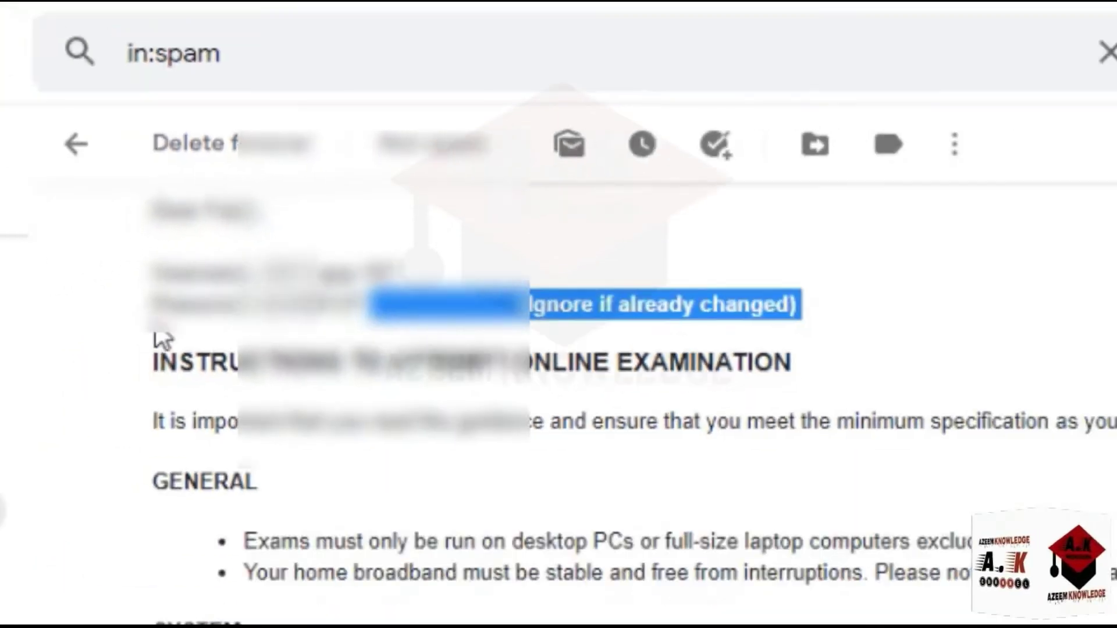
left_click_drag(163, 341, 832, 556)
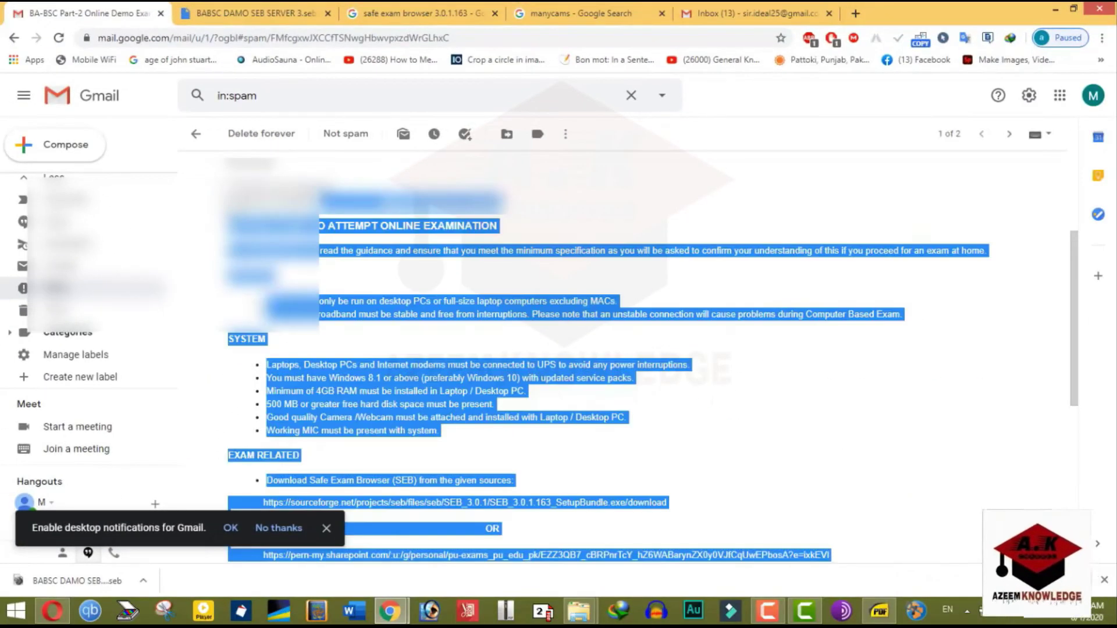
left_click(832, 556)
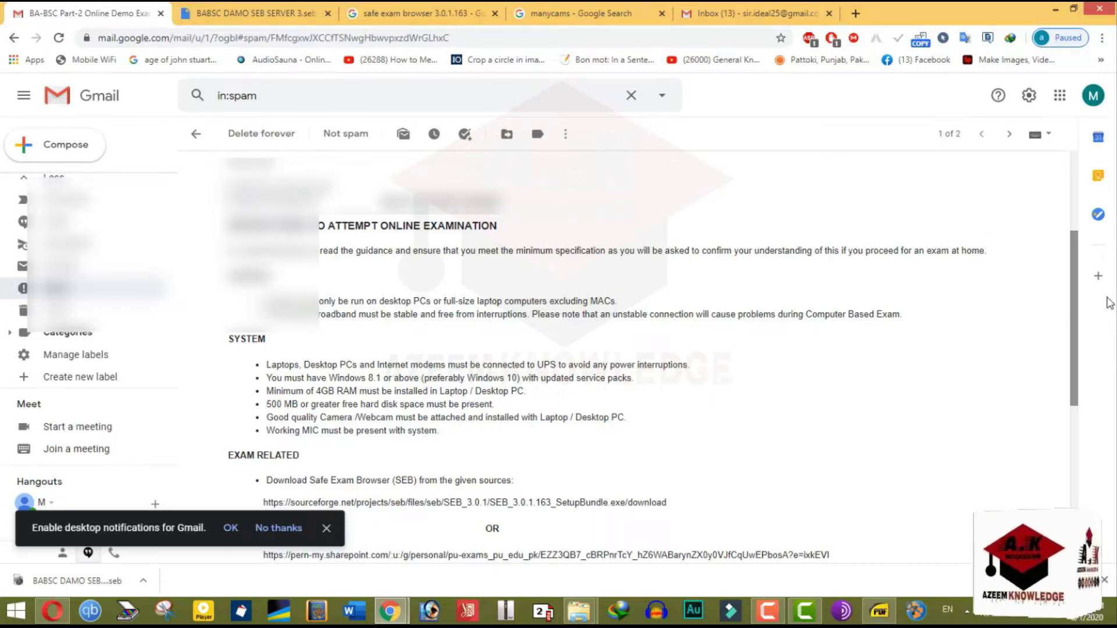
left_click_drag(1076, 287, 1062, 383)
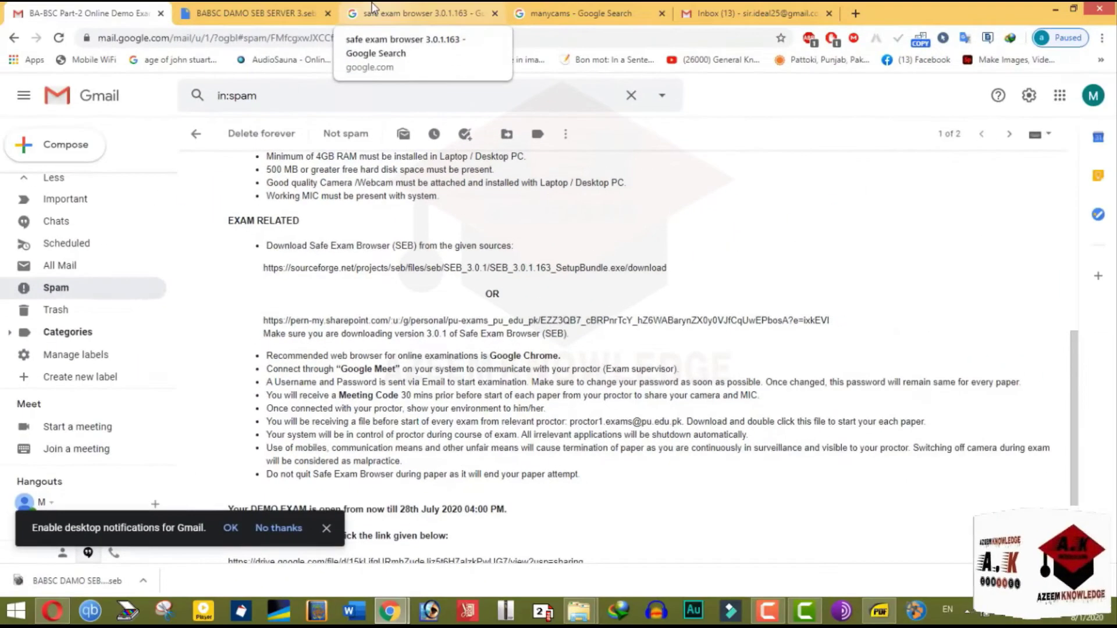
Follow the email's SourceForge Safe Exam Browser download link from the right-click menu.
left_click(373, 8)
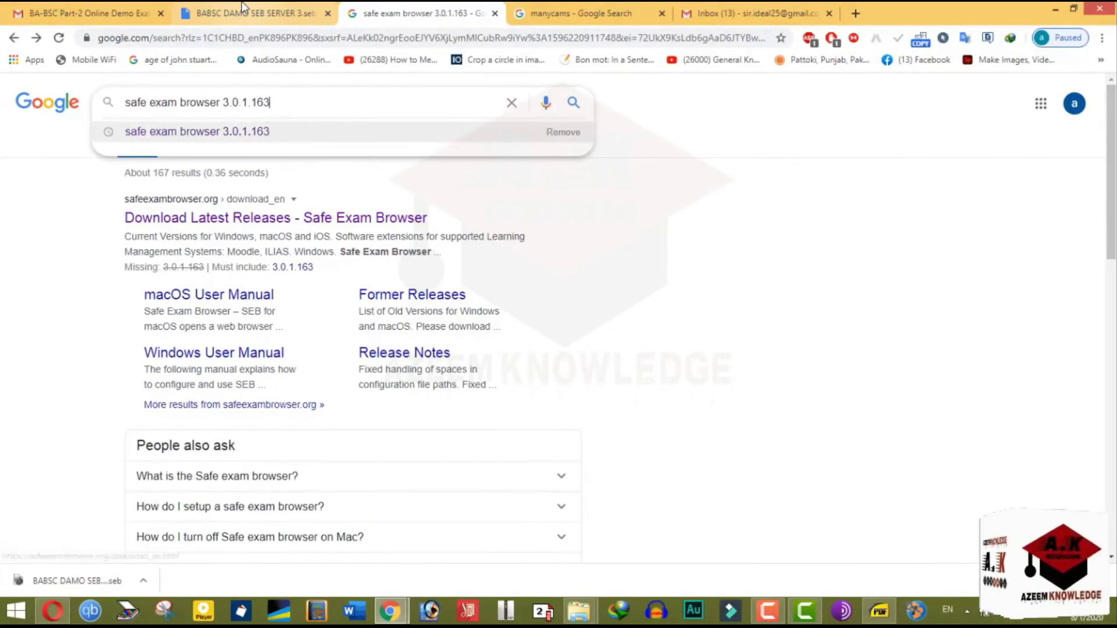
left_click(154, 9)
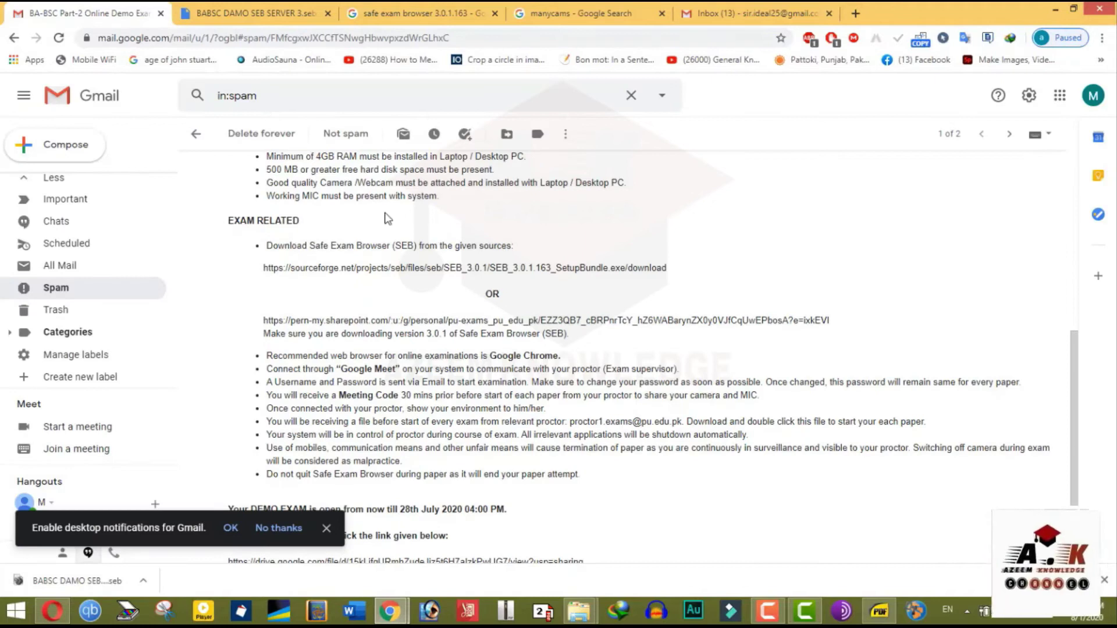
left_click_drag(263, 267, 675, 259)
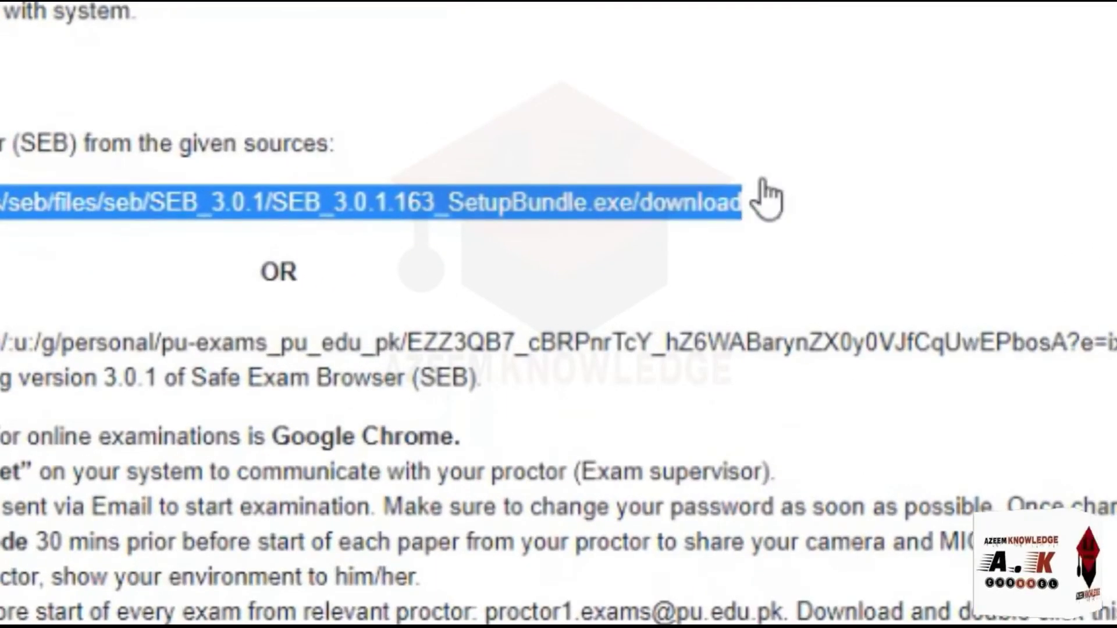
right_click(261, 201)
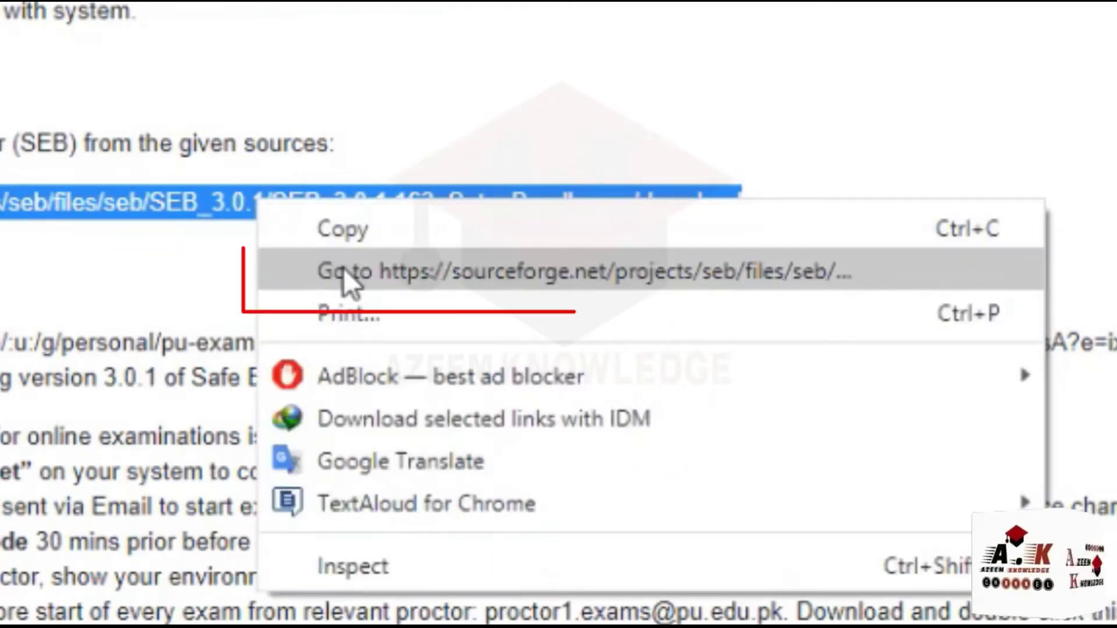
left_click(344, 269)
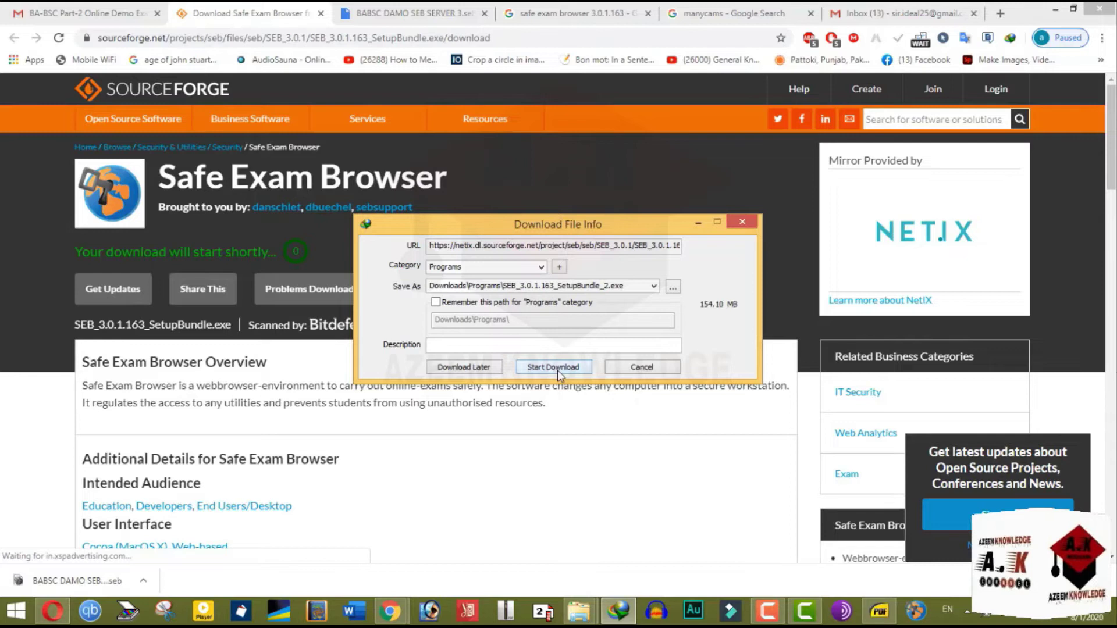
Start the SEB_3.0.1.163_SetupBundle.exe download in IDM, hide its progress window, and minimize Chrome.
left_click(557, 368)
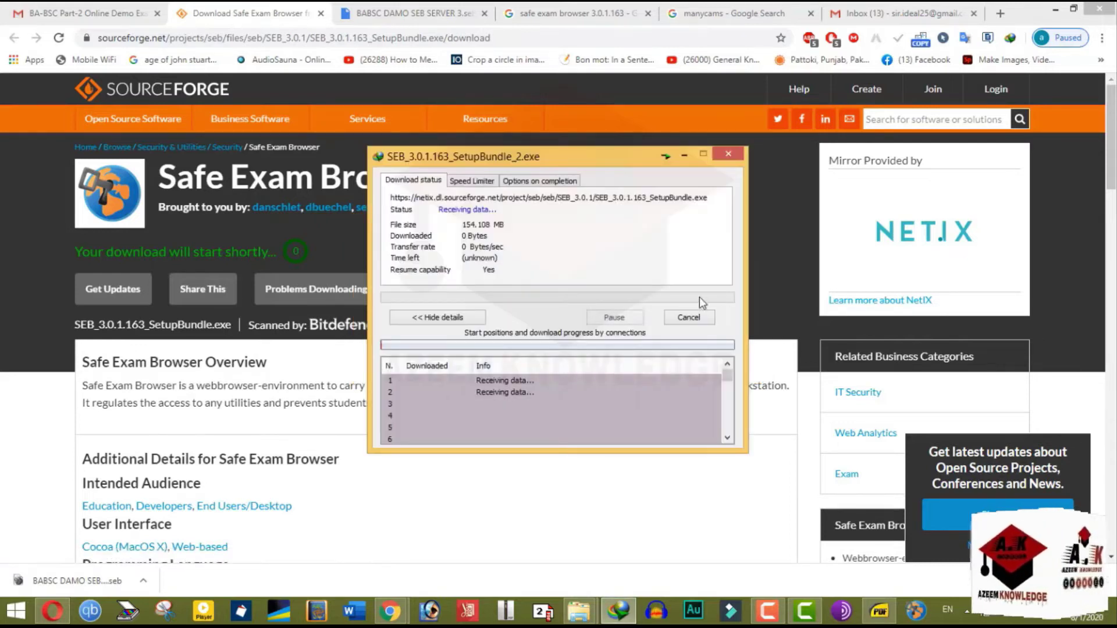
left_click(689, 318)
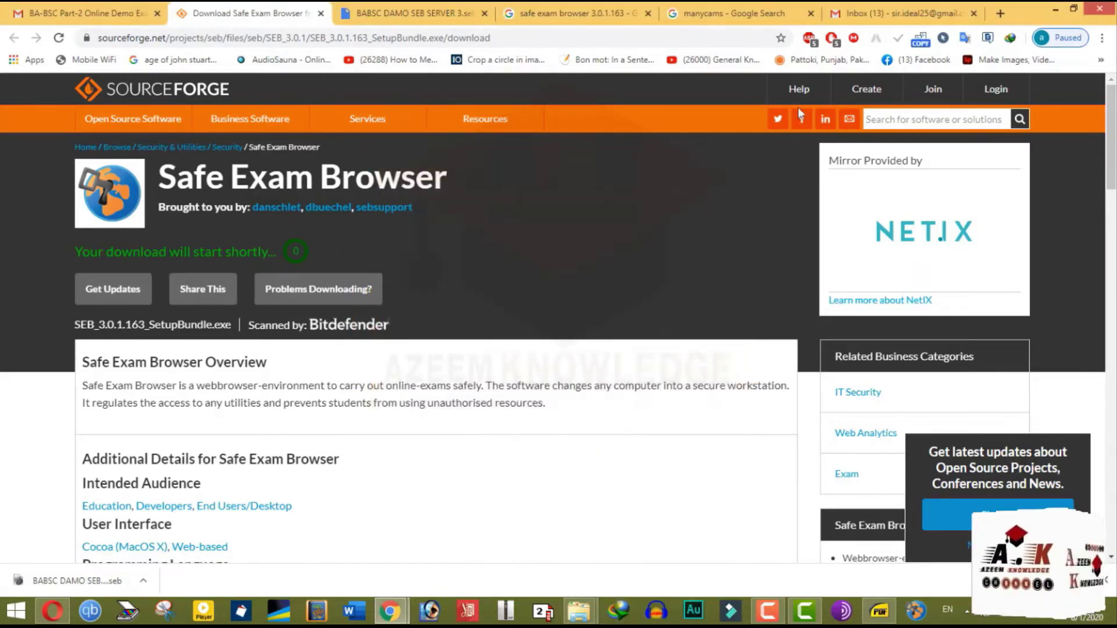
left_click(1057, 9)
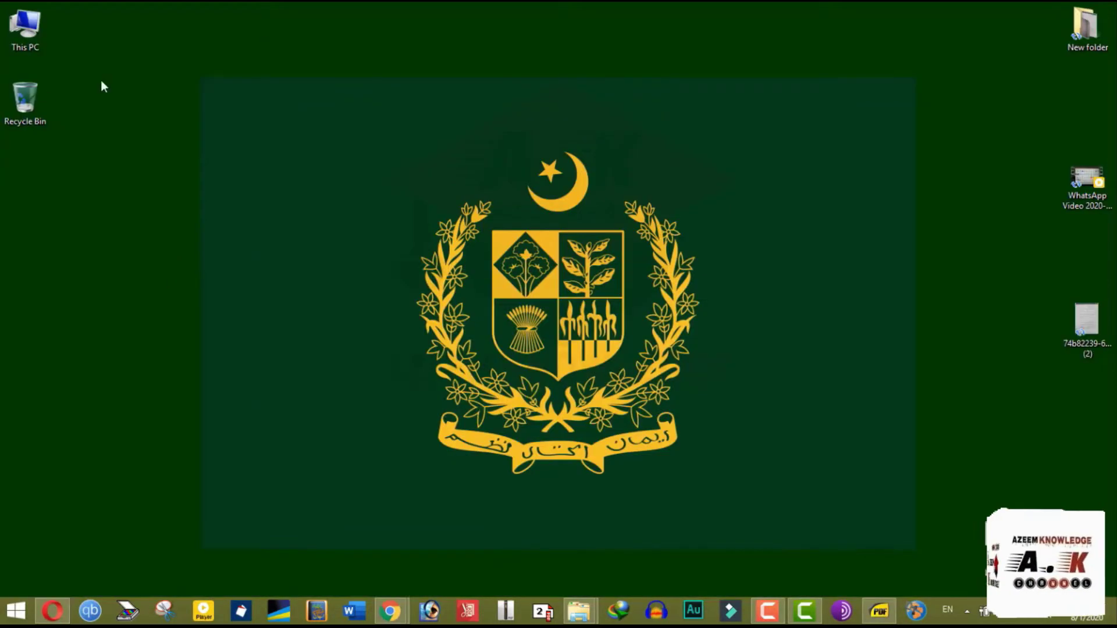
double_click(32, 42)
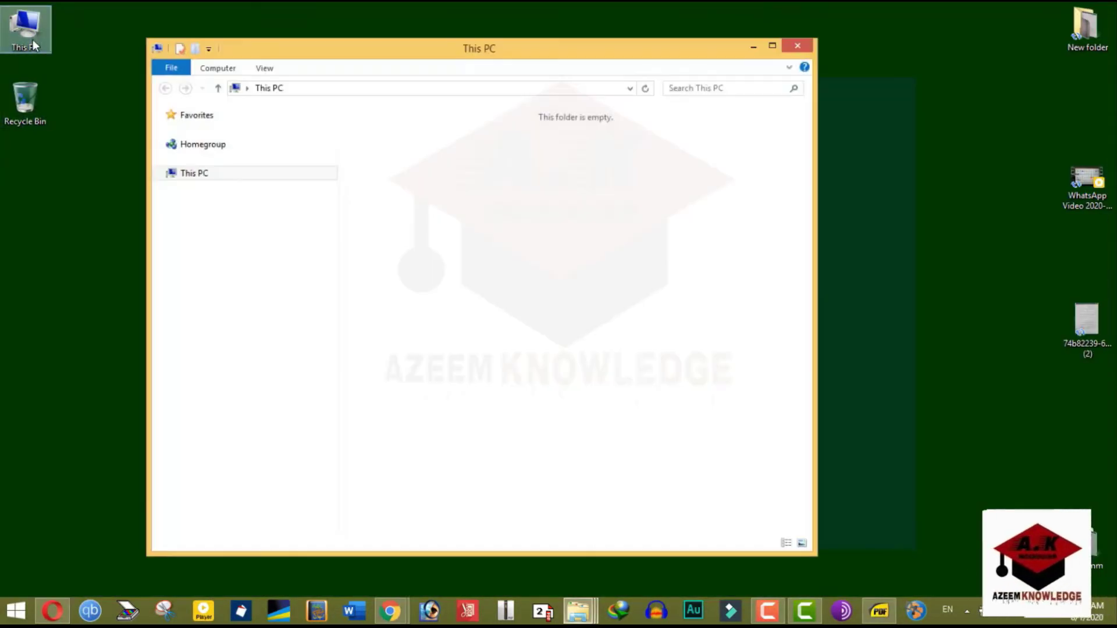
left_click(772, 49)
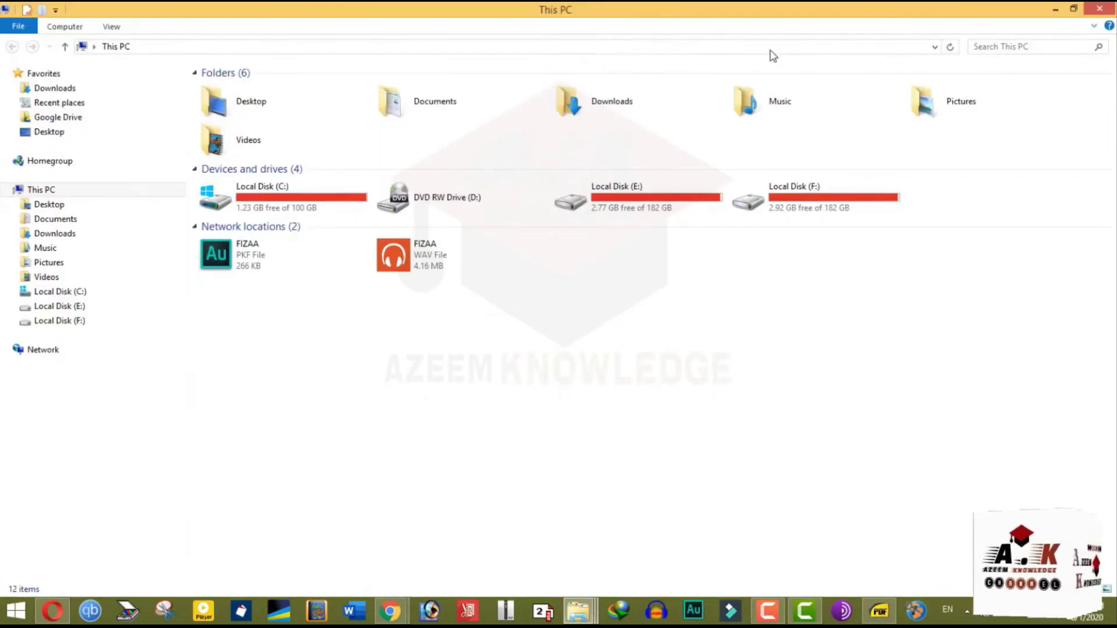
left_click(621, 106)
double_click(620, 106)
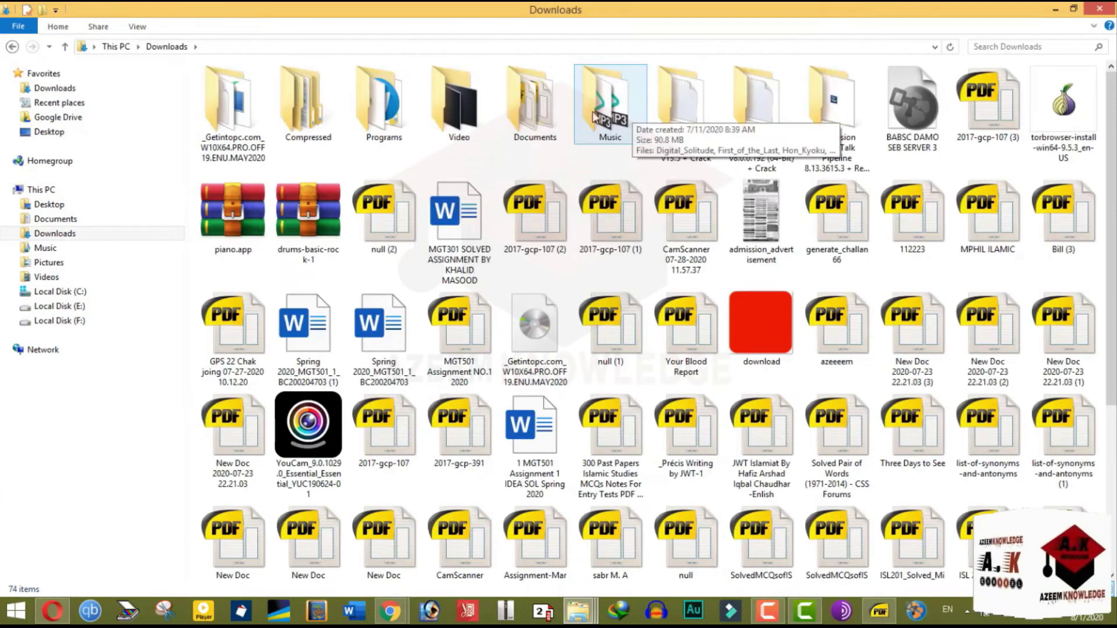
left_click(394, 122)
double_click(393, 122)
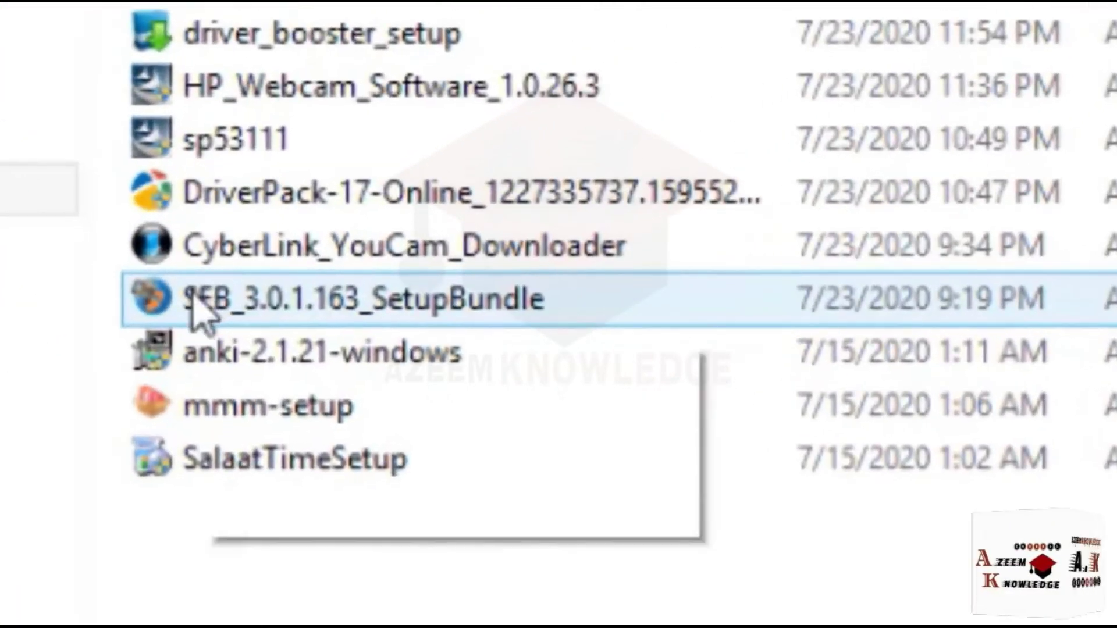
mouse_move(239, 262)
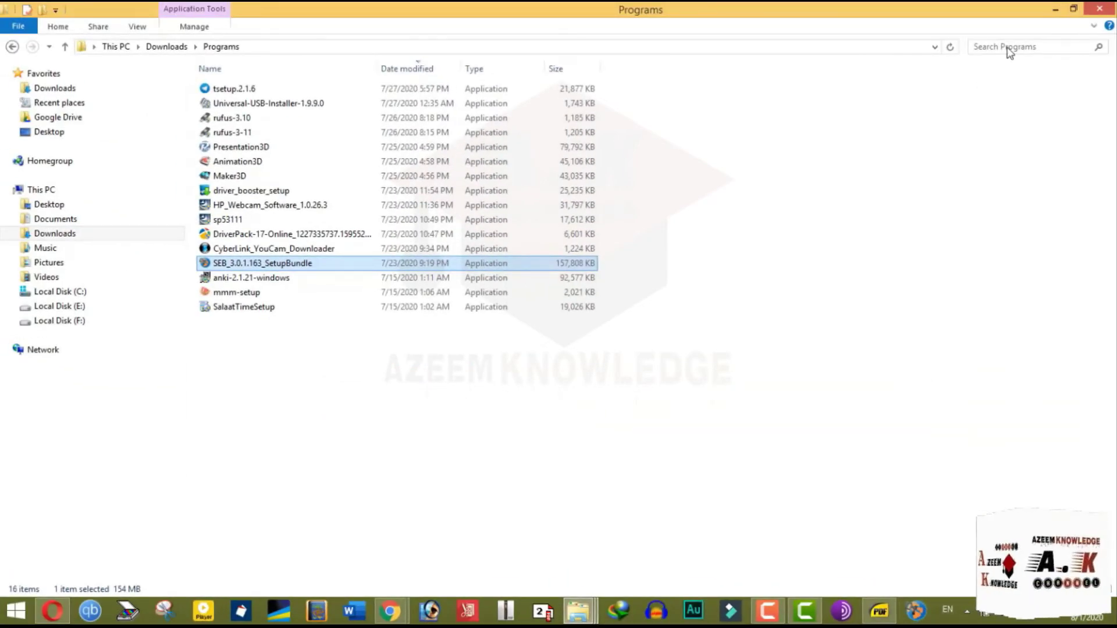
left_click(1055, 9)
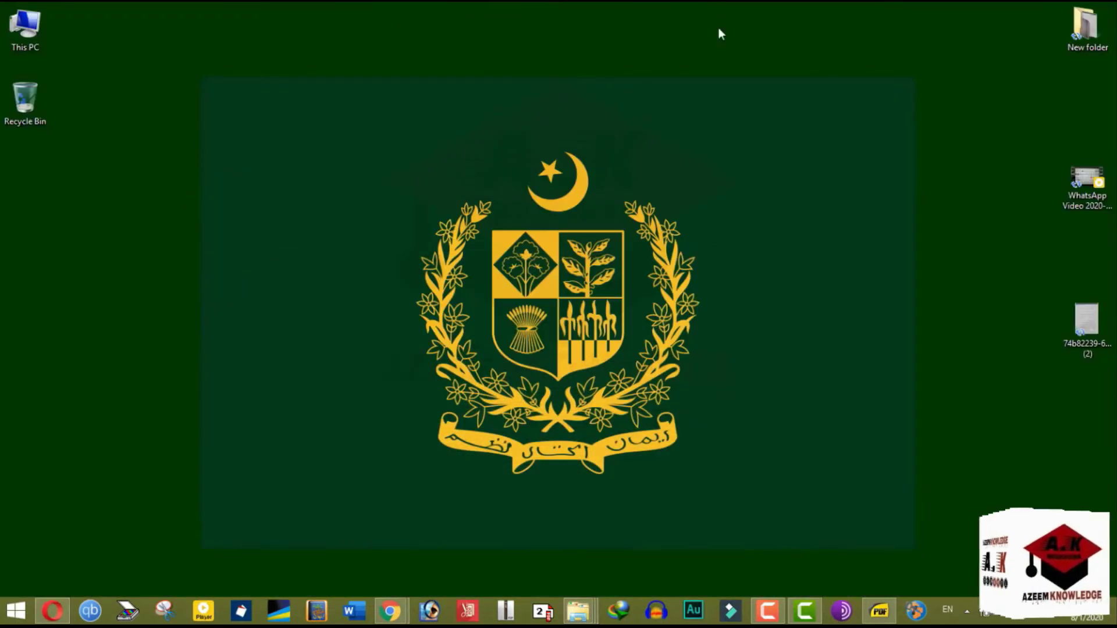
Bring Chrome back, close the SourceForge tab, and scroll the demo exam e-mail to its Drive link.
mouse_move(389, 611)
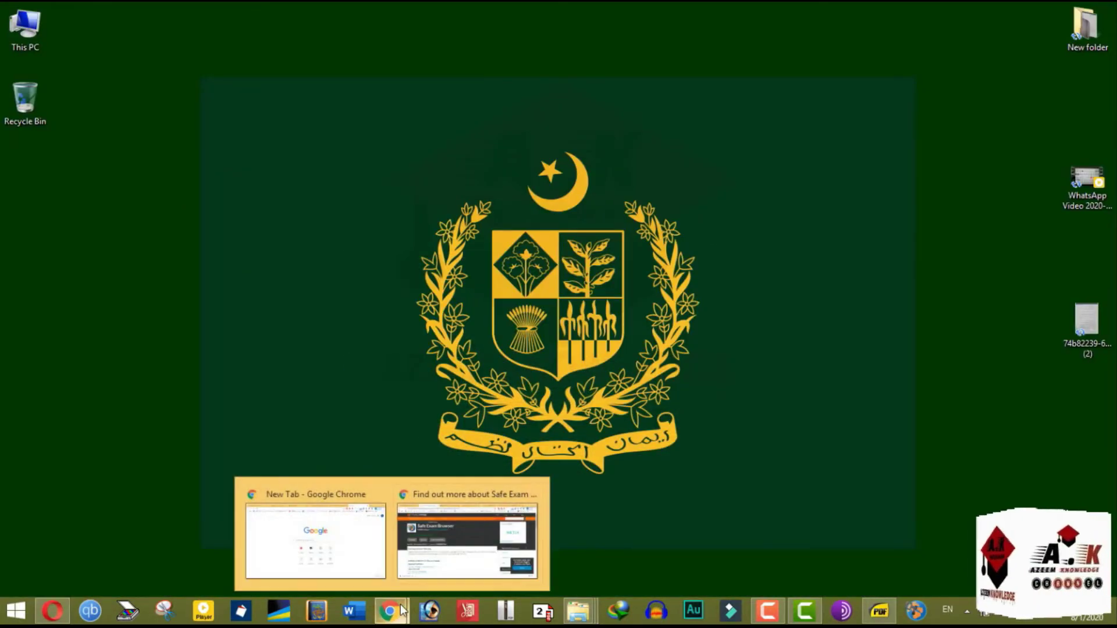
mouse_move(373, 565)
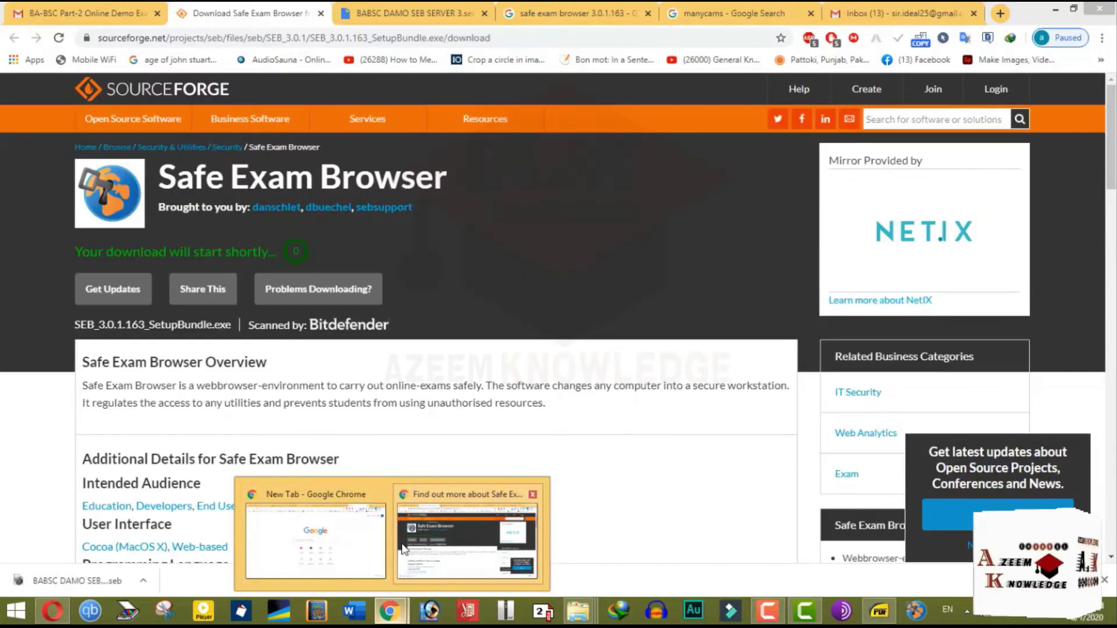
left_click(401, 529)
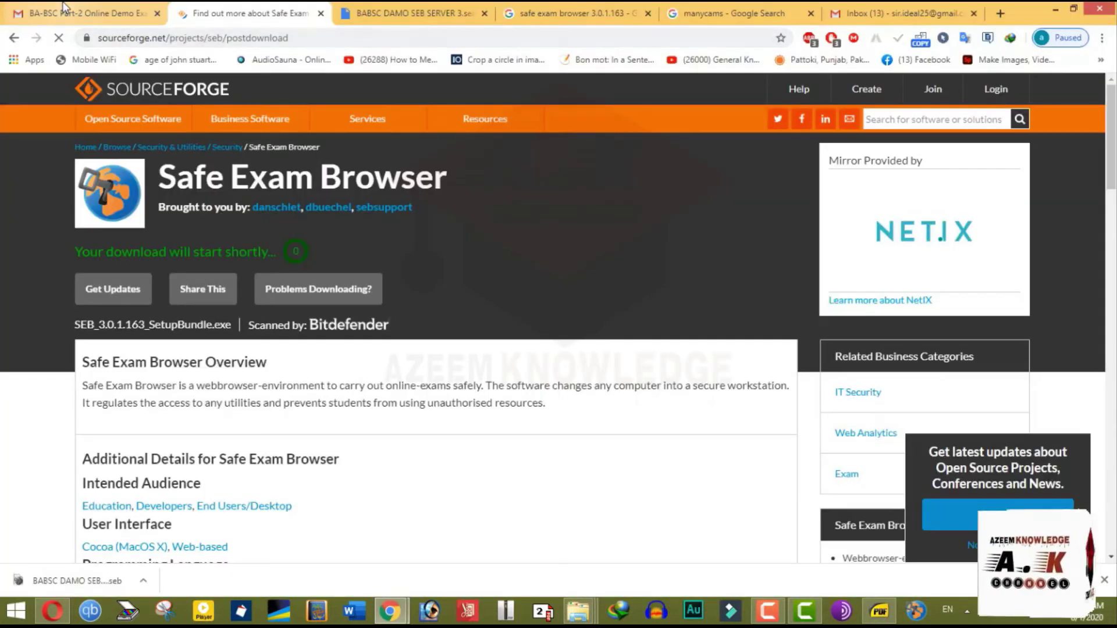
left_click(65, 7)
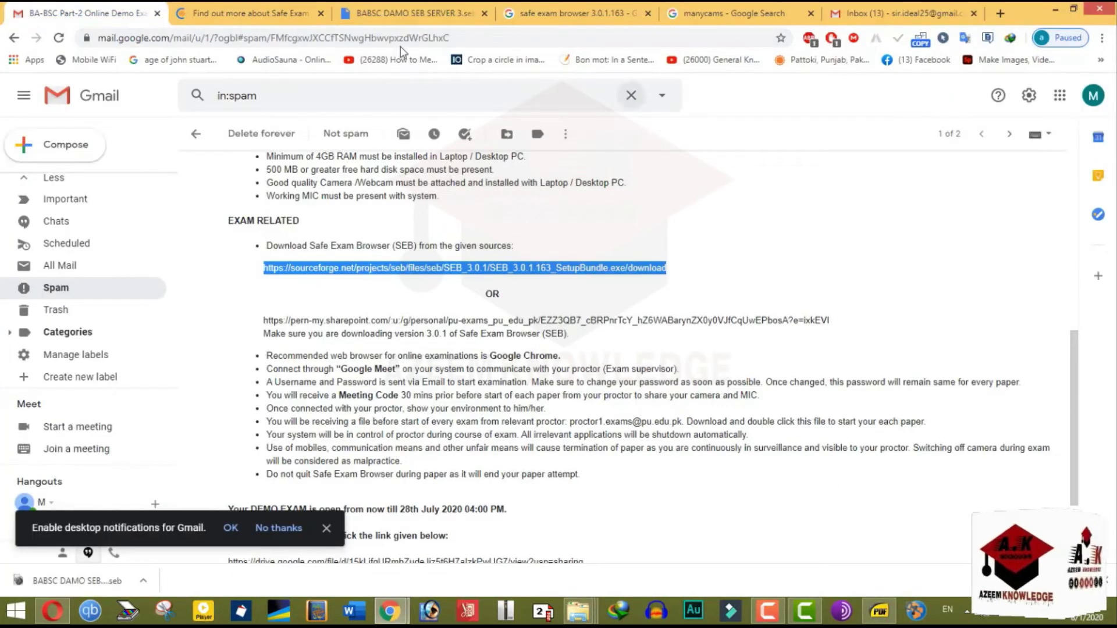
left_click(321, 13)
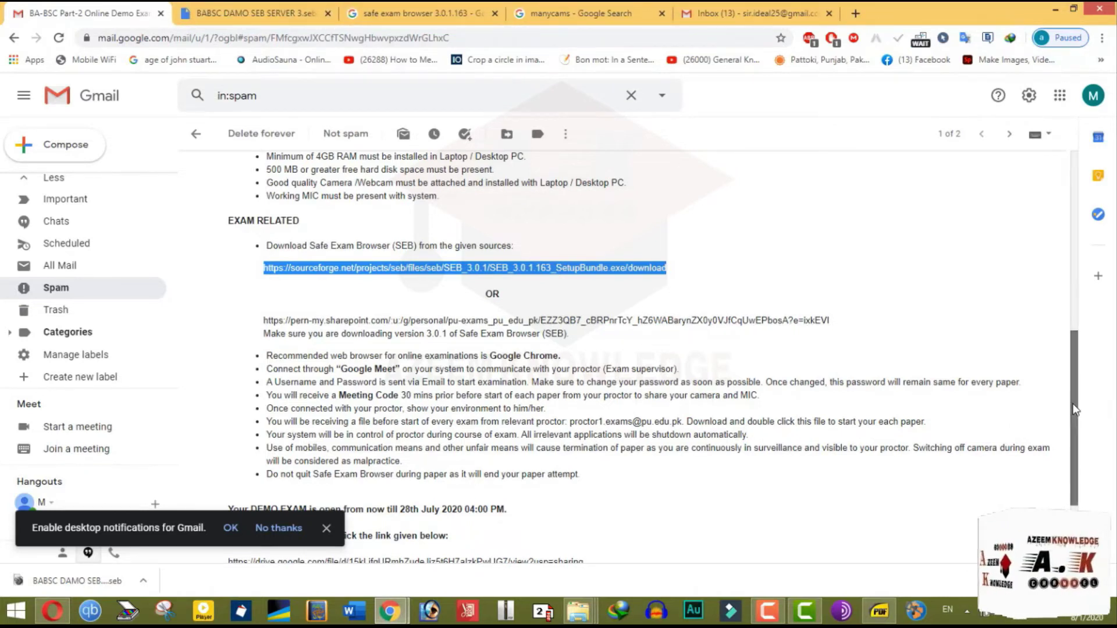
scroll(1070, 409, "down", 1)
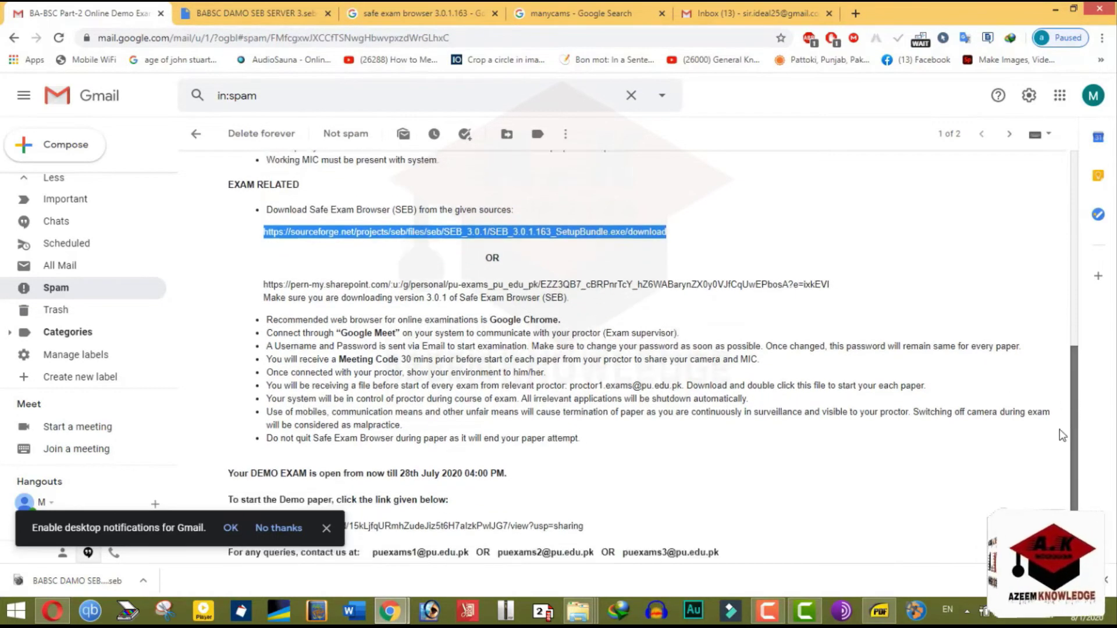
scroll(1053, 461, "down", 1)
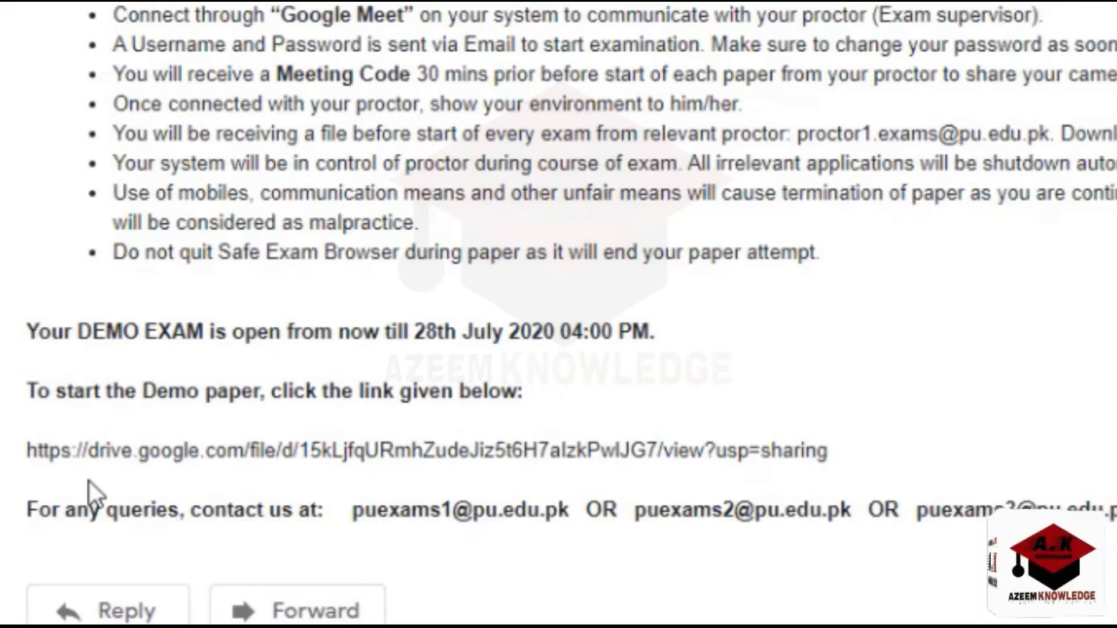
Open the demo paper's drive.google.com link from the e-mail in a new tab.
left_click_drag(31, 453, 833, 449)
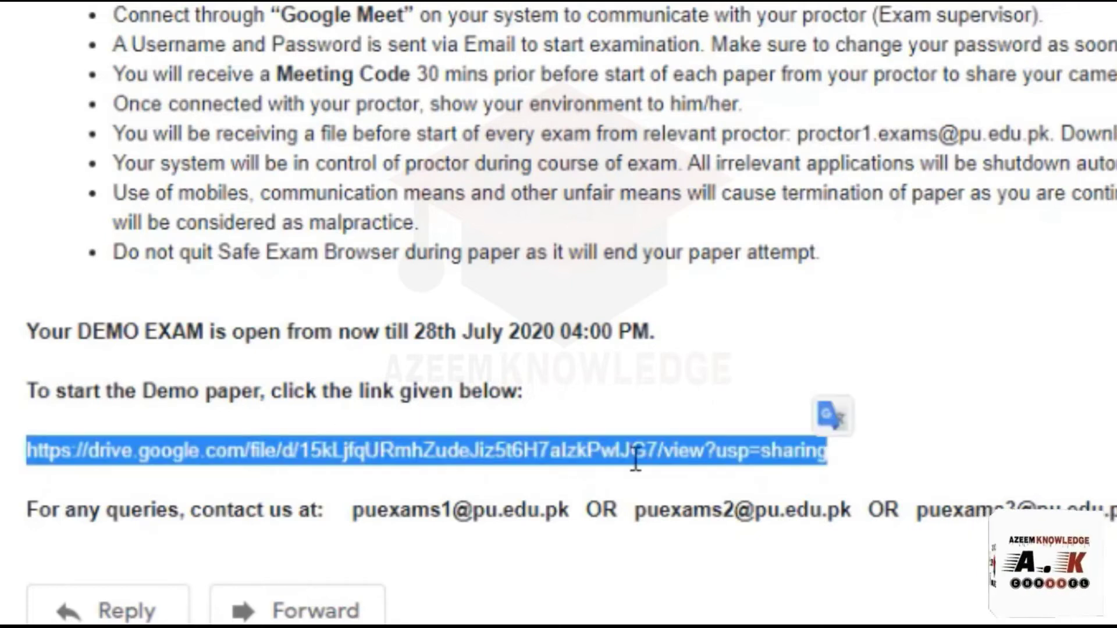
right_click(486, 452)
left_click(521, 510)
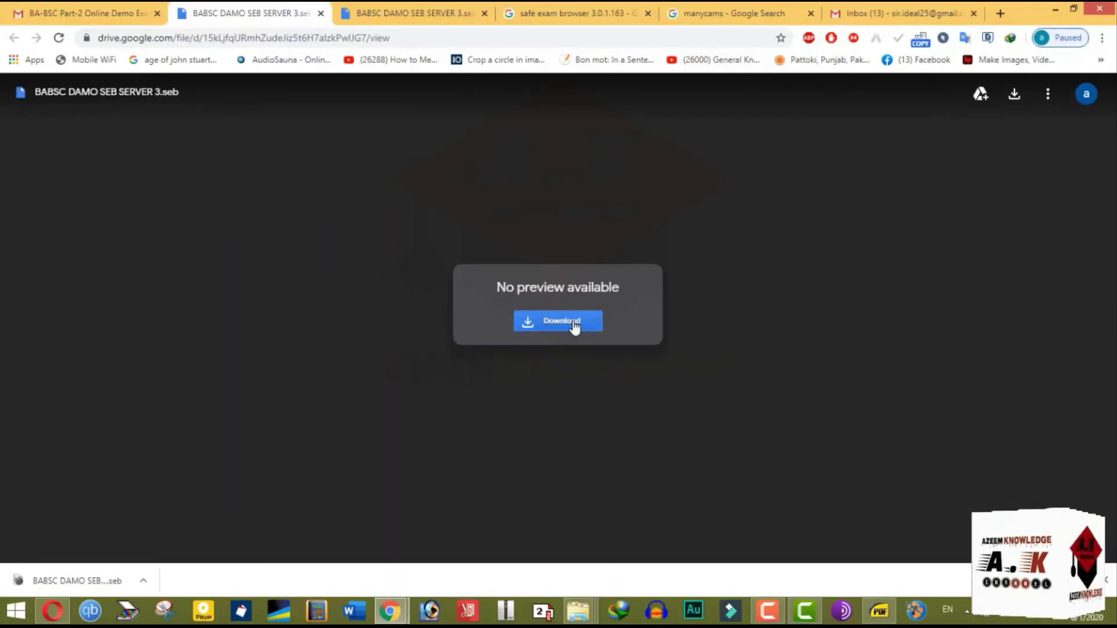
Save BABSC DAMO SEB SERVER 3.seb to Downloads, close both Drive tabs, and minimize Chrome.
left_click(629, 349)
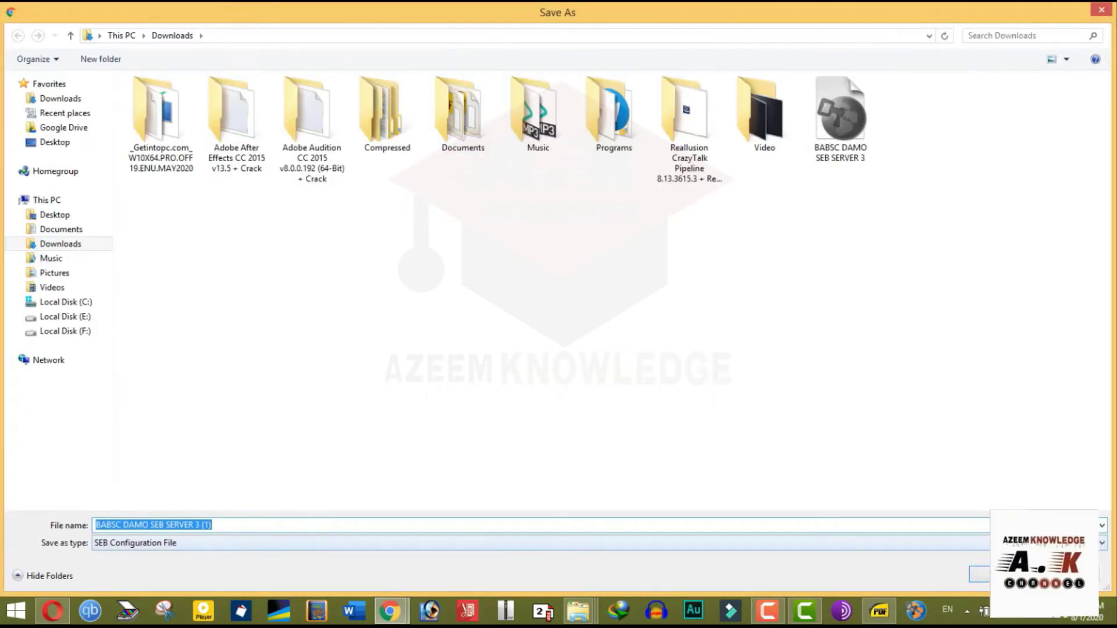
key("Return")
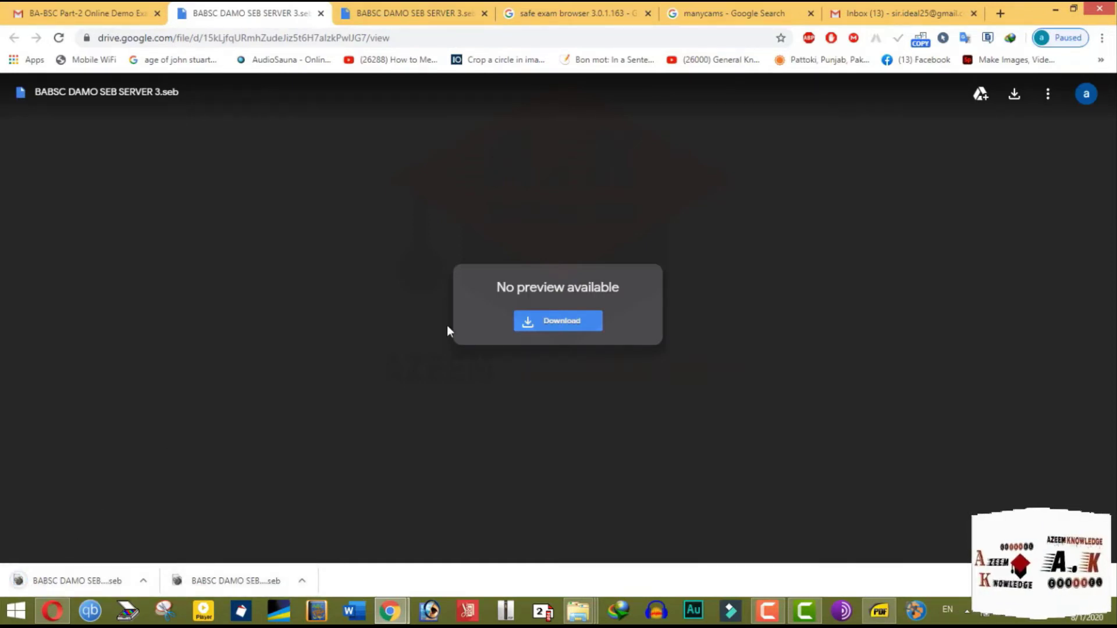
left_click(322, 13)
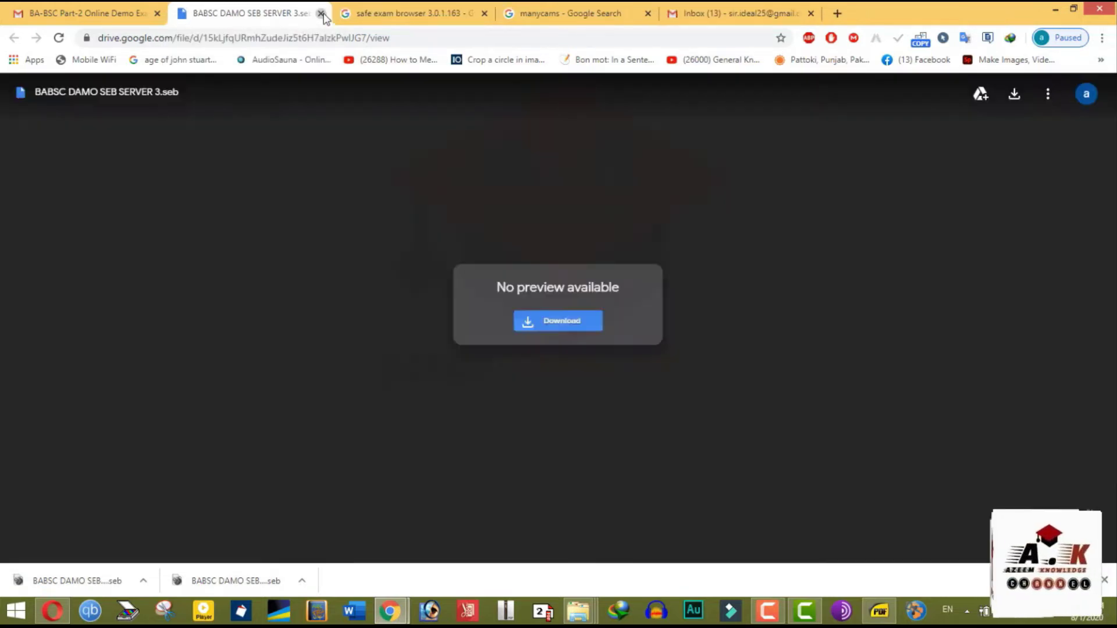
left_click(322, 14)
left_click(1055, 9)
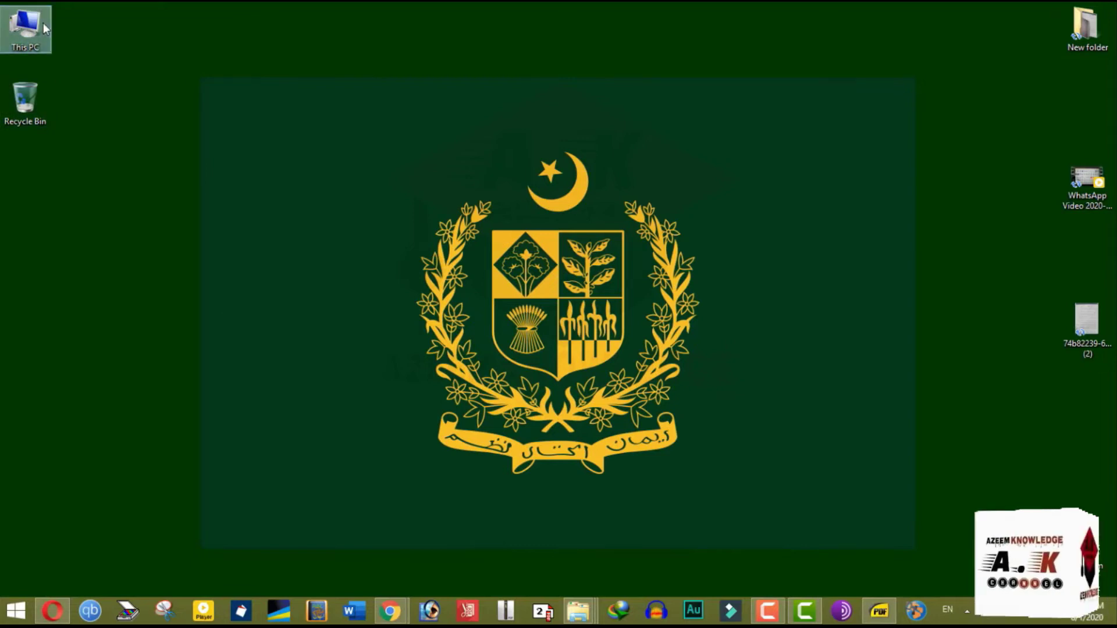
Open This PC maximized and go into the Downloads folder holding the .seb file.
key("Return")
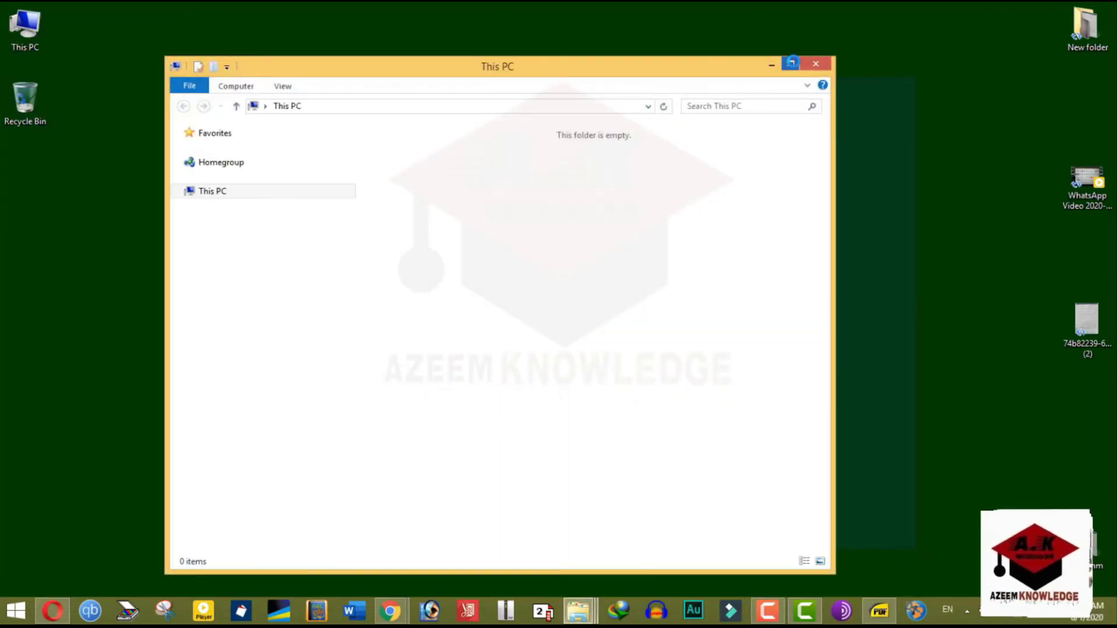
left_click(799, 65)
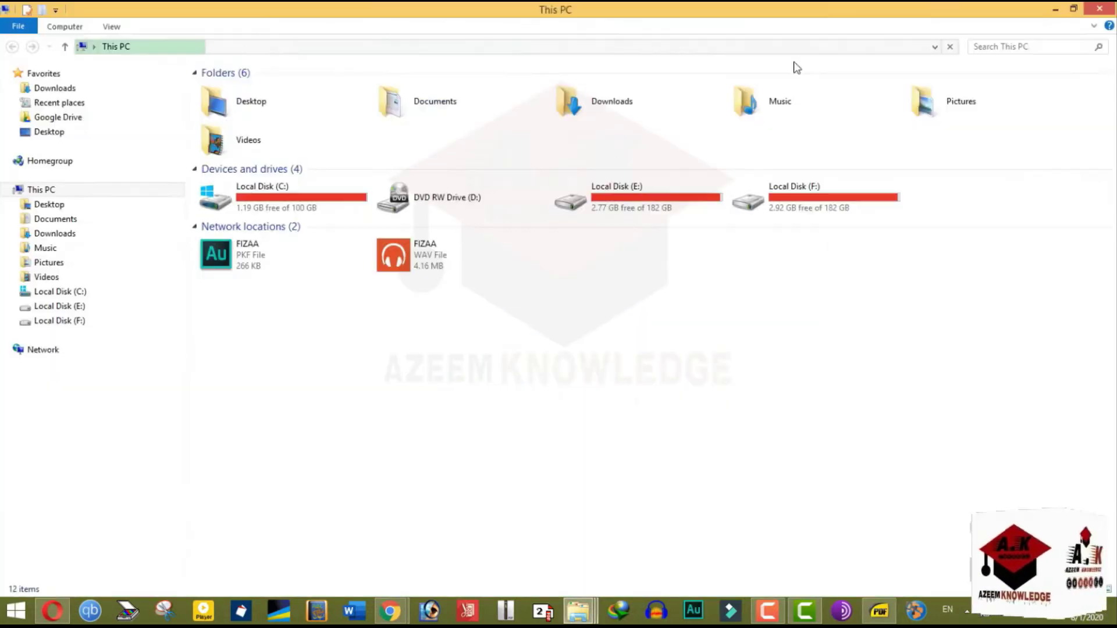
double_click(624, 114)
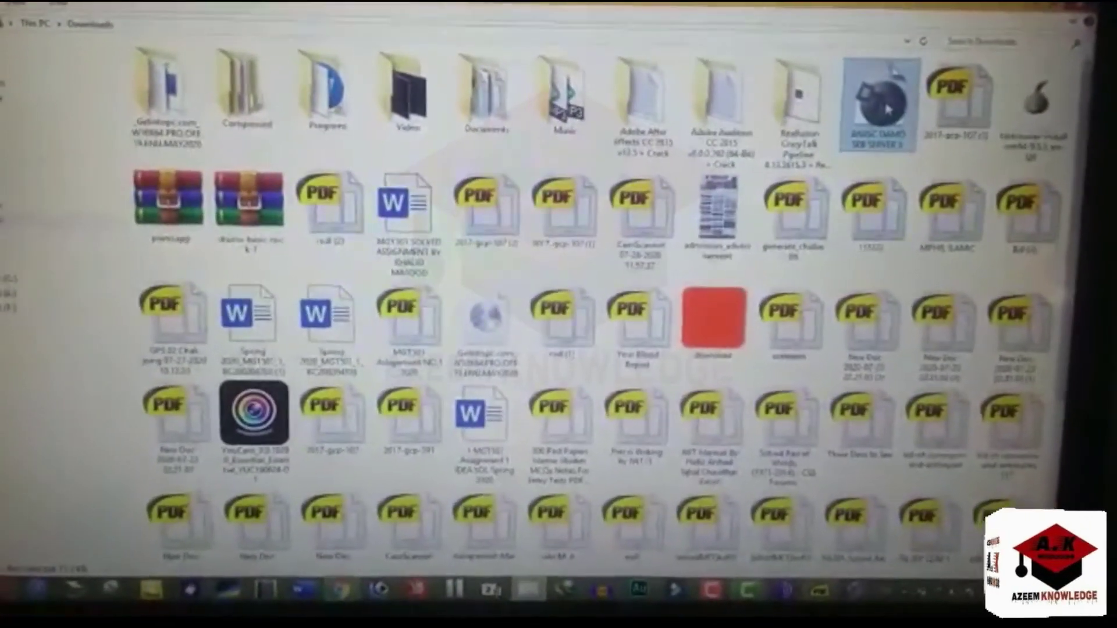
Launch the BABSC DAMO SEB SERVER 3 config to bring up the Punjab University login page.
double_click(888, 114)
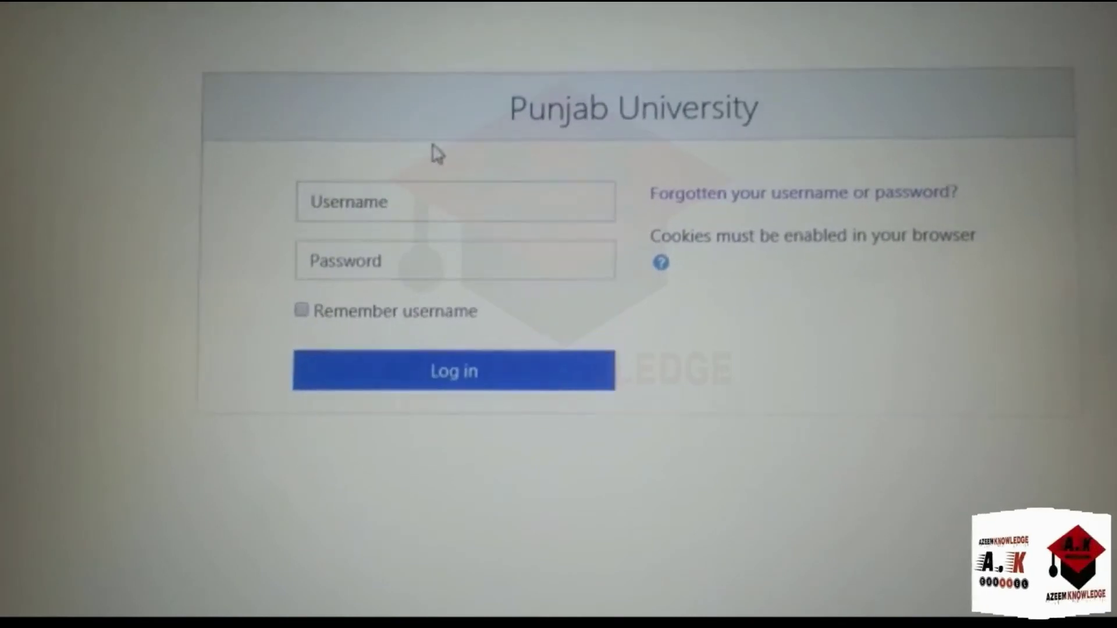
Enter the student's exam username and begin typing the account password on the login form.
left_click(453, 208)
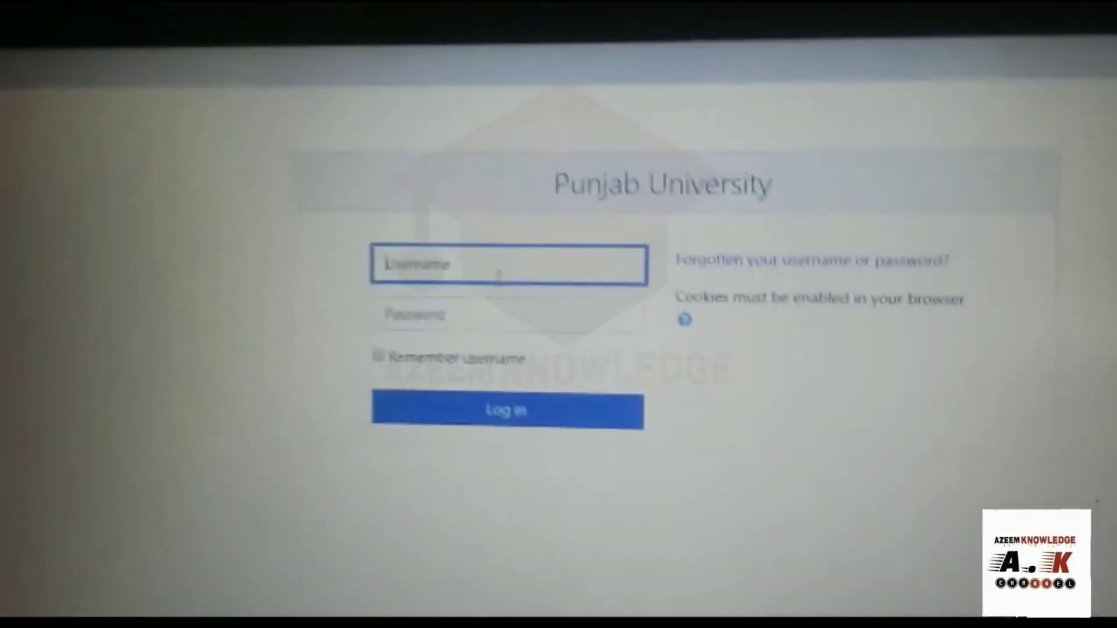
type("2")
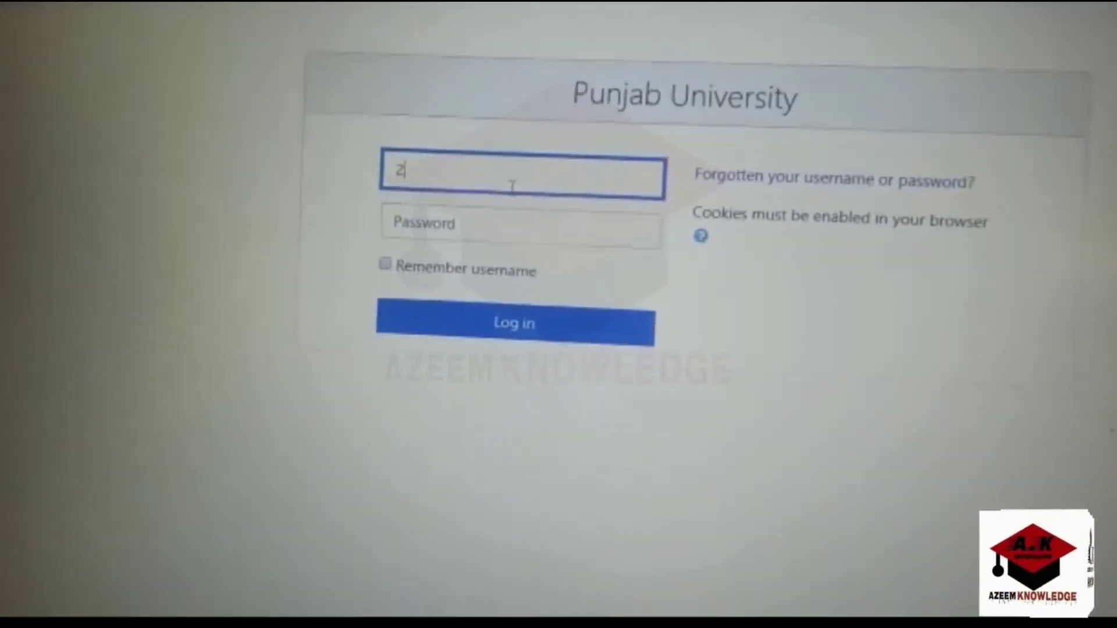
type("017")
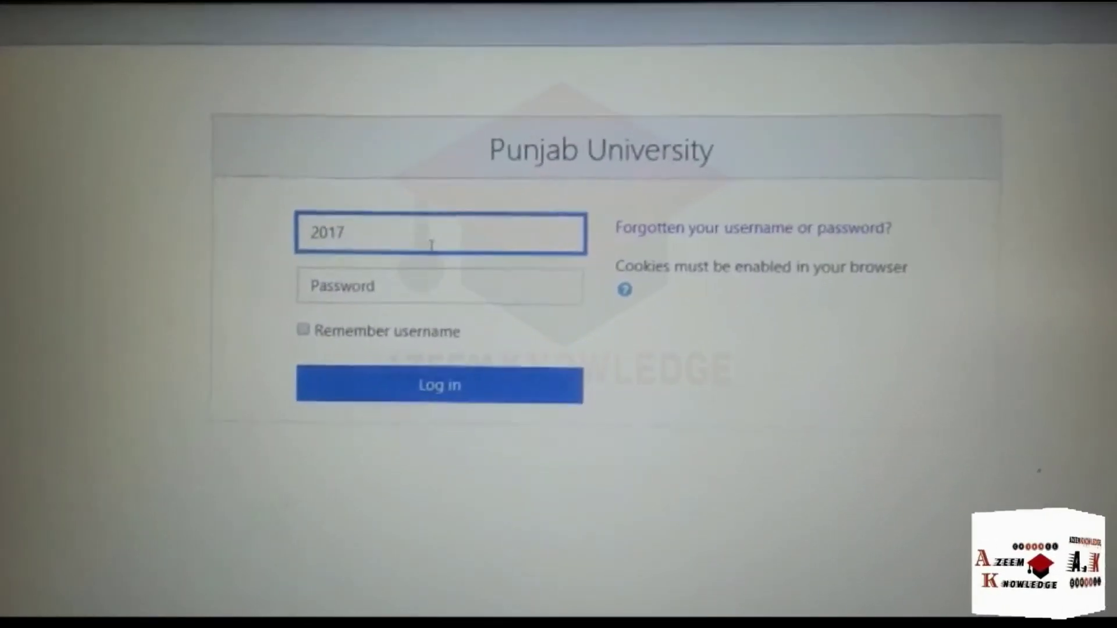
type("-gc")
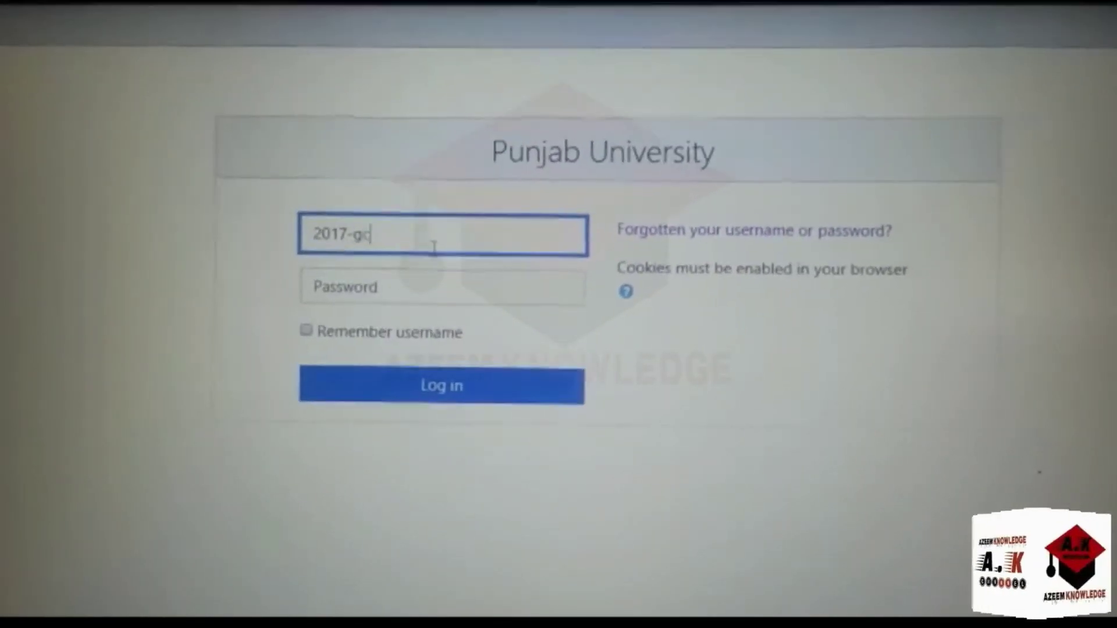
type("p")
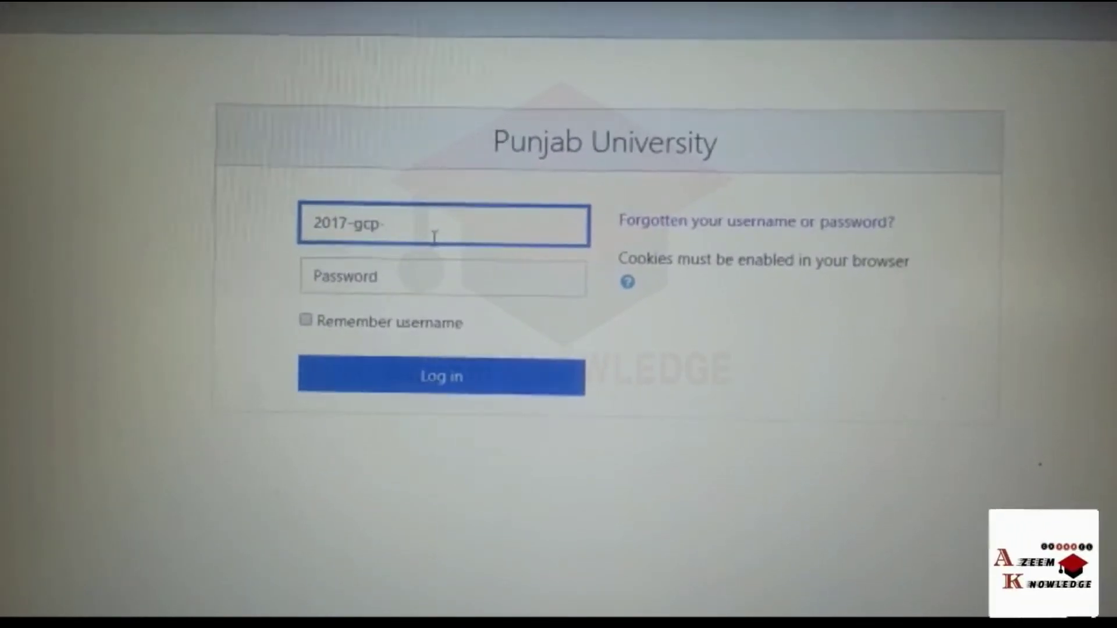
type("-107")
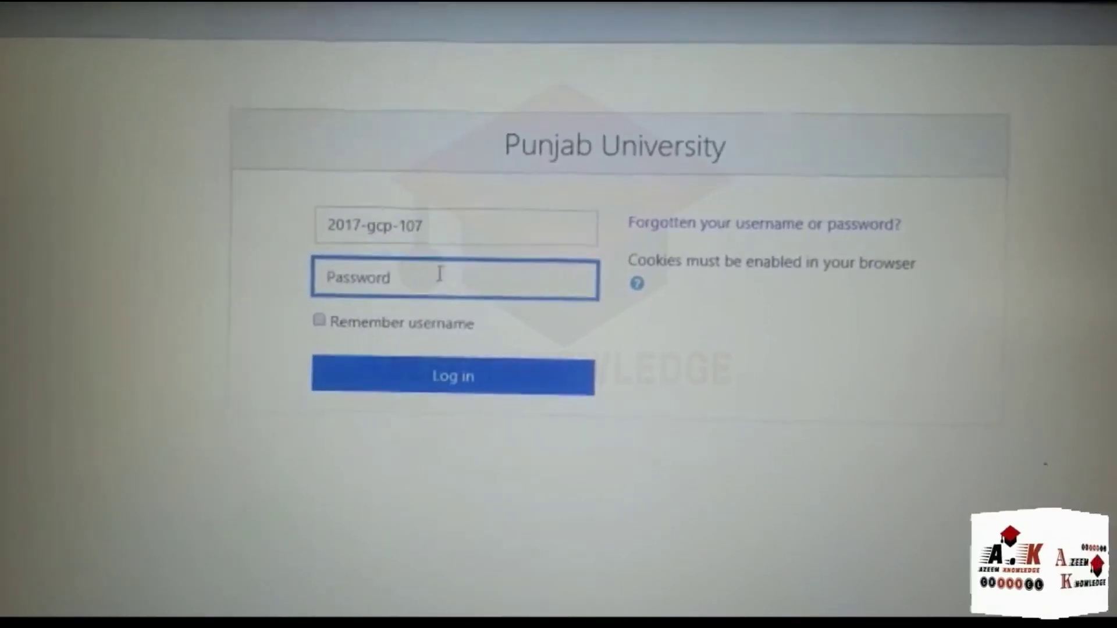
type("•••")
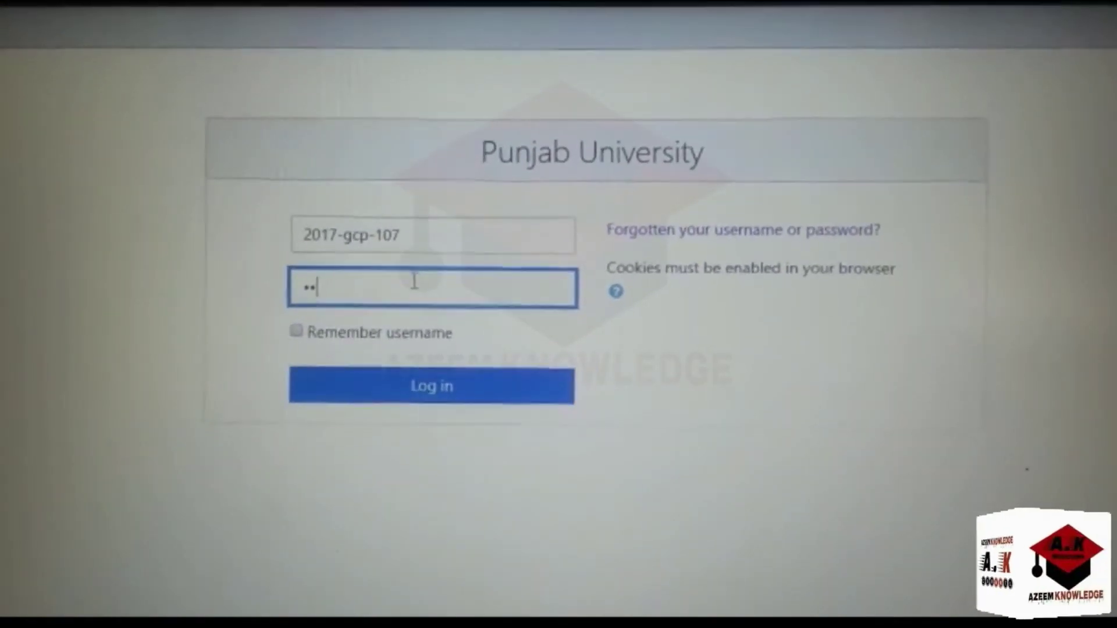